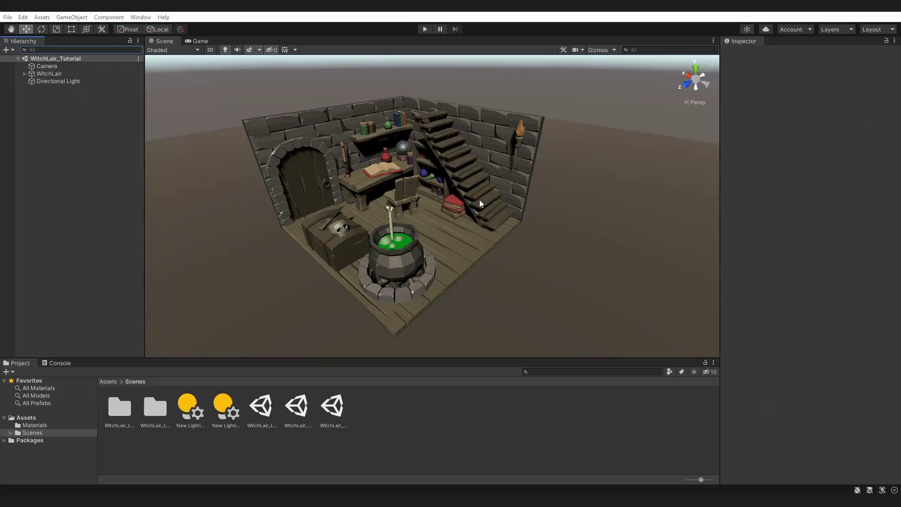
- Set the scene Camera's Rendering Path to Deferred
{"action": "left_click", "coordinate": [52, 66]}
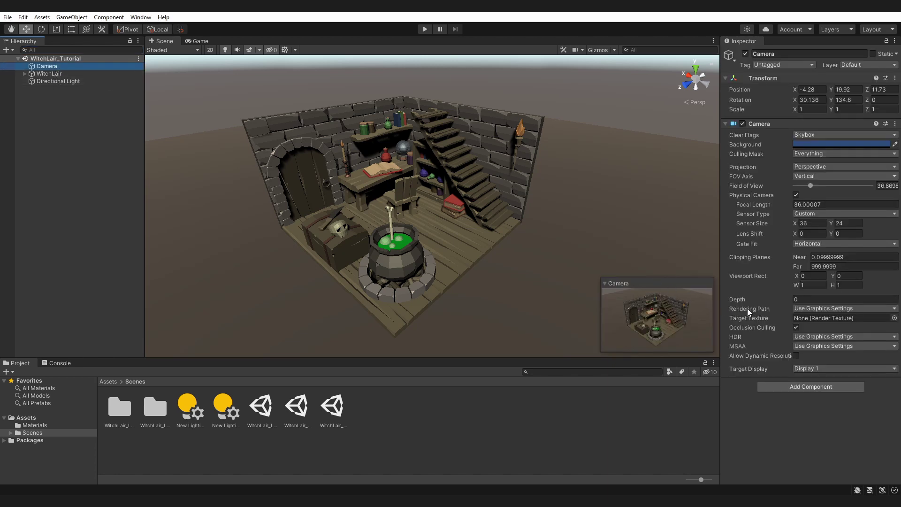
{"action": "left_click", "coordinate": [816, 309]}
{"action": "left_click", "coordinate": [820, 340]}
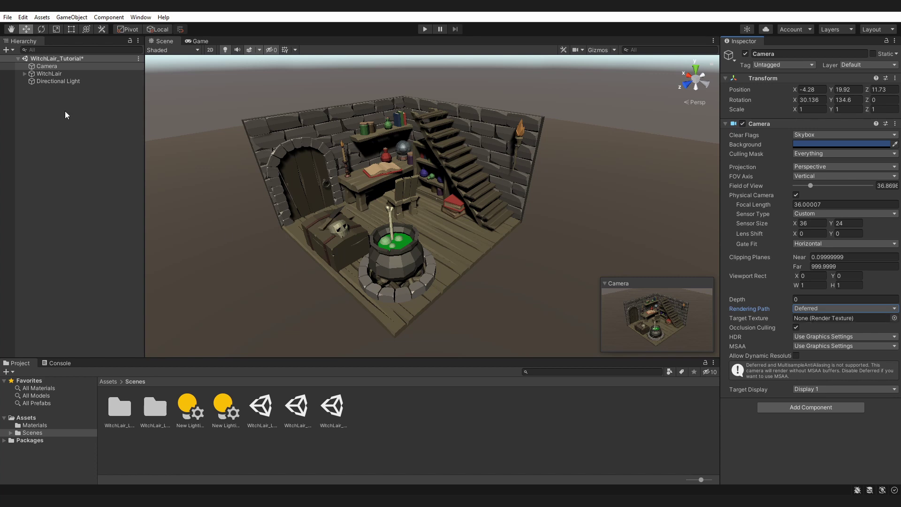
{"action": "left_click", "coordinate": [23, 17]}
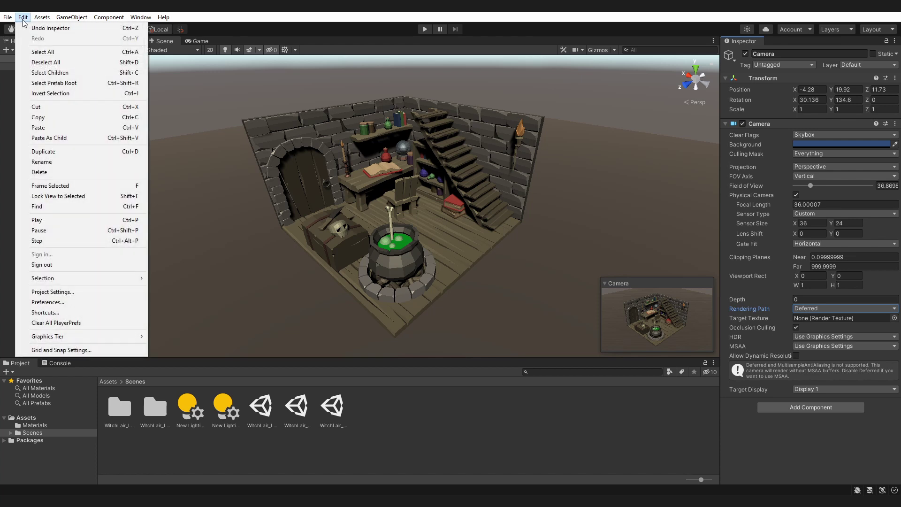
- Change the project's Player Color Space from Gamma to Linear
{"action": "left_click", "coordinate": [47, 289]}
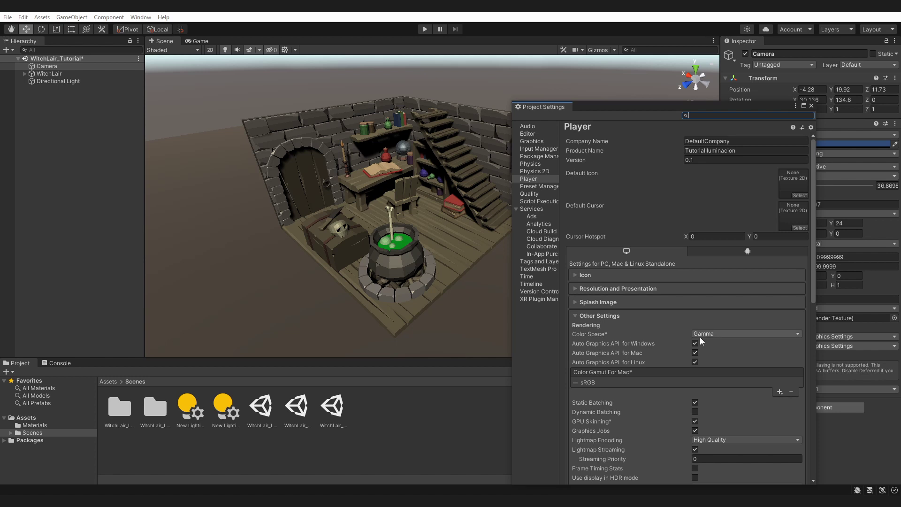
{"action": "left_click", "coordinate": [711, 334]}
{"action": "left_click", "coordinate": [715, 355]}
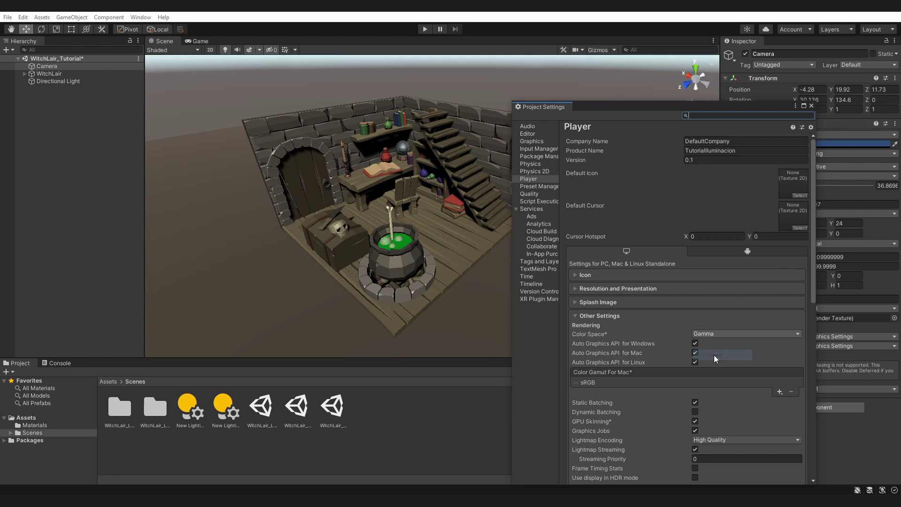
{"action": "left_click", "coordinate": [811, 106]}
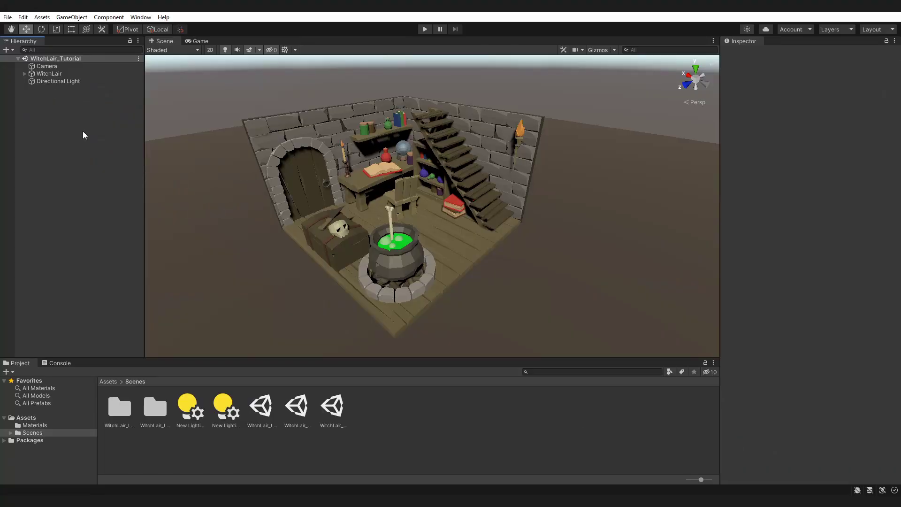
- Delete the Directional Light from the WitchLair_Tutorial scene
{"action": "left_click", "coordinate": [76, 82]}
{"action": "key", "text": "Delete"}
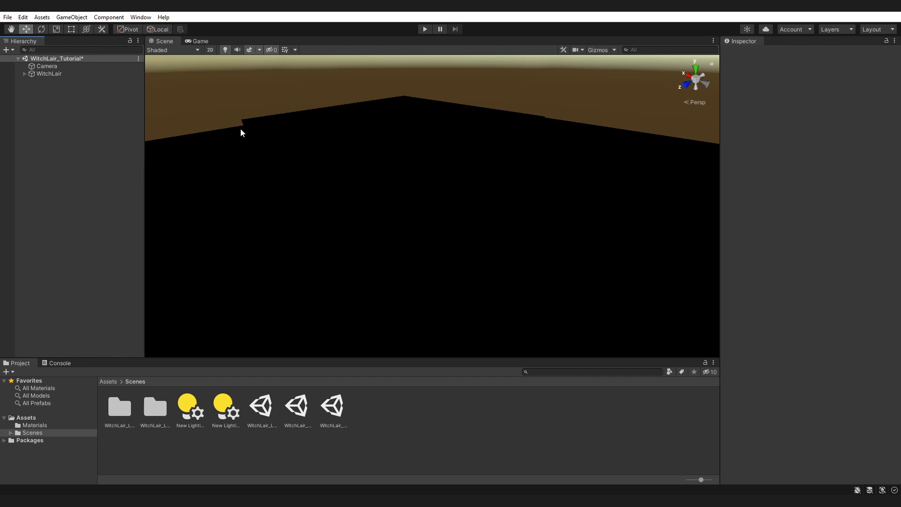
- Clear the Skybox Material in the Lighting window's Environment settings
{"action": "left_click", "coordinate": [140, 17]}
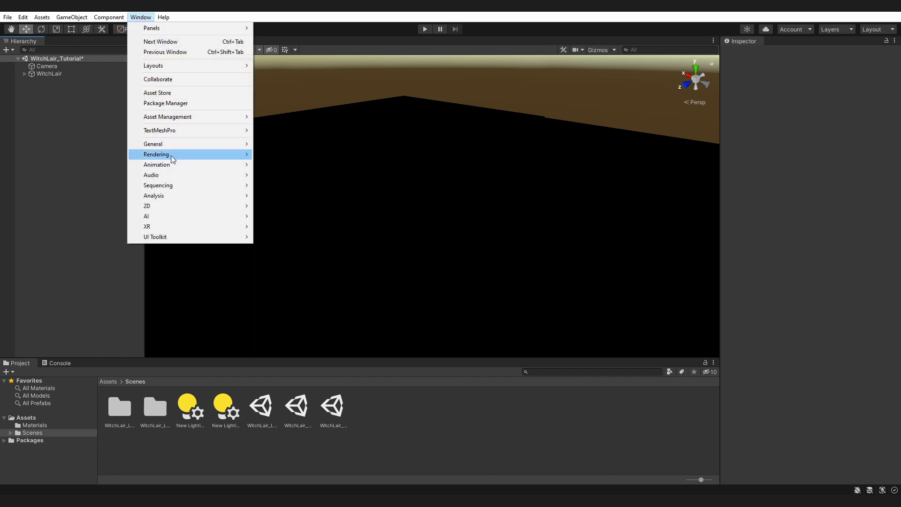
{"action": "mouse_move", "coordinate": [225, 160]}
{"action": "left_click", "coordinate": [288, 156]}
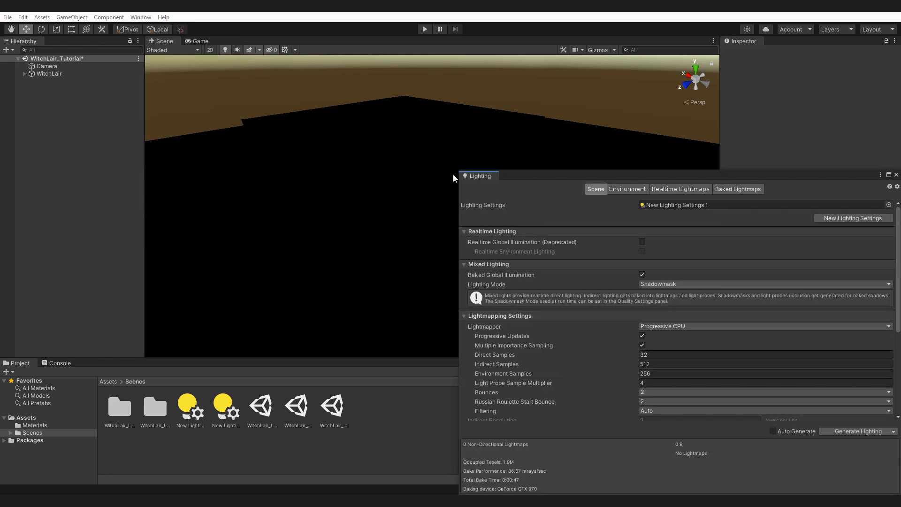
{"action": "left_click", "coordinate": [634, 190]}
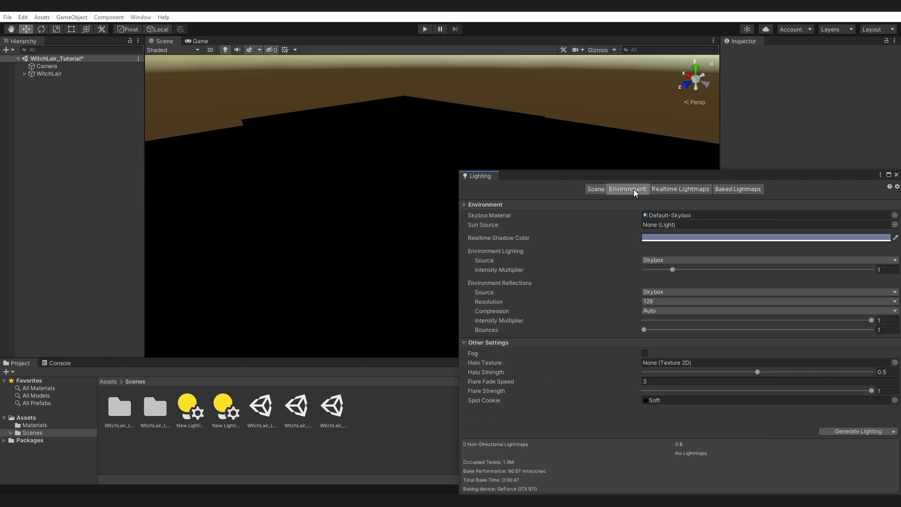
{"action": "left_click", "coordinate": [672, 216]}
{"action": "key", "text": "Delete"}
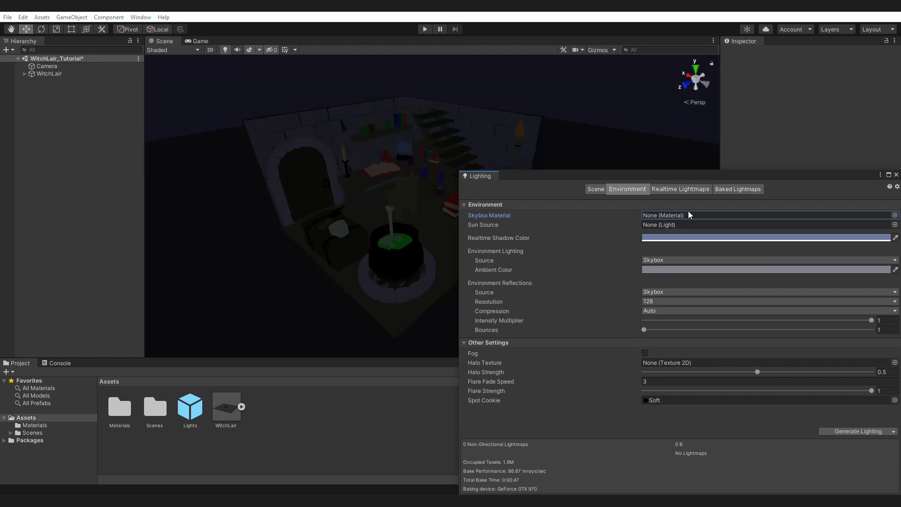
- Set the environment lighting Source to Color with a mid-grey Ambient Color
{"action": "left_click", "coordinate": [659, 259]}
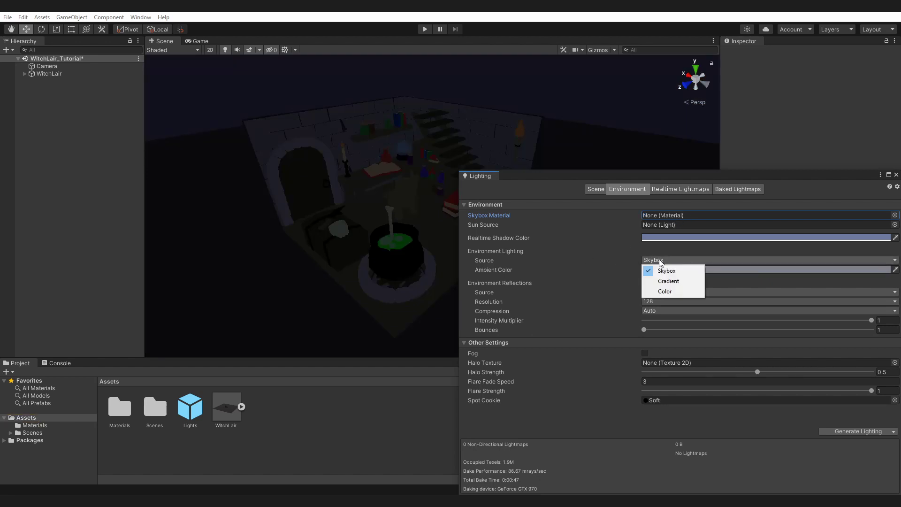
{"action": "left_click", "coordinate": [663, 291]}
{"action": "left_click", "coordinate": [656, 270]}
{"action": "left_click_drag", "start_coordinate": [708, 344], "coordinate": [694, 333]}
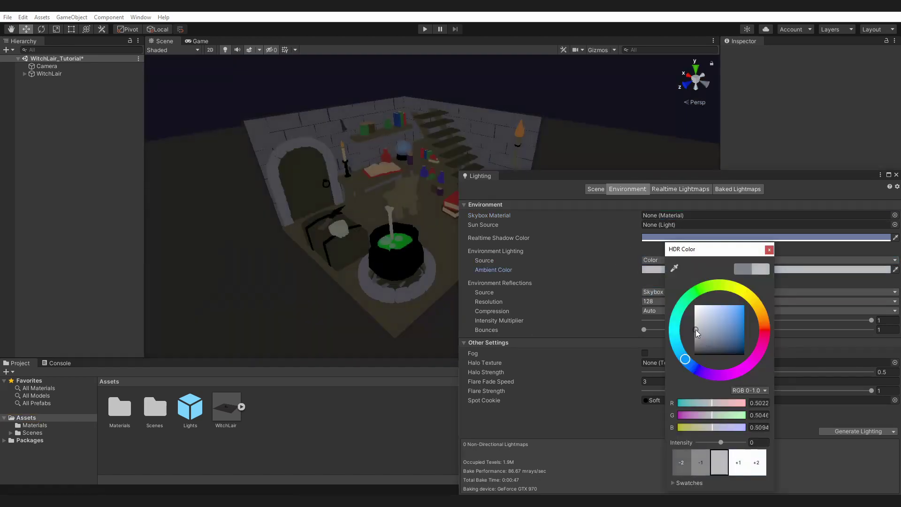
{"action": "left_click", "coordinate": [546, 188]}
{"action": "left_click_drag", "start_coordinate": [553, 183], "coordinate": [563, 155], "text": "alt"}
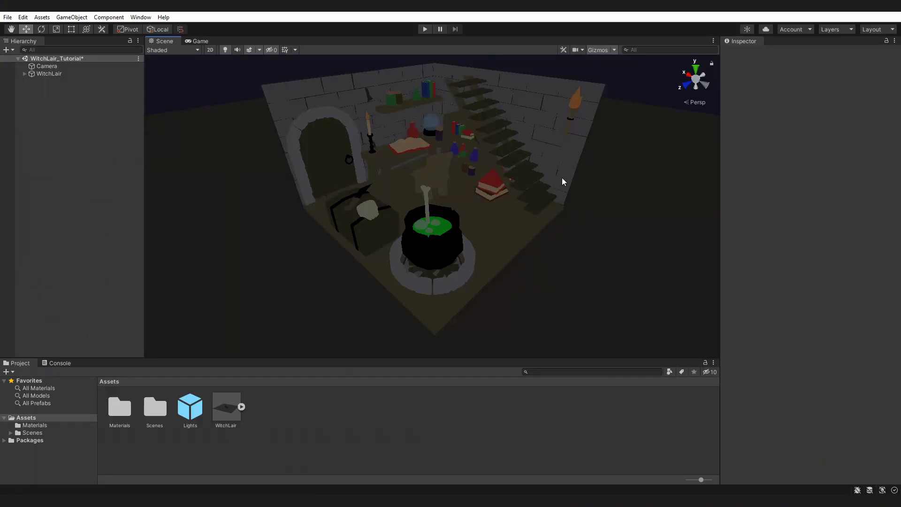
- Add a Point Light and move it up to the wall torch
{"action": "right_click", "coordinate": [77, 106]}
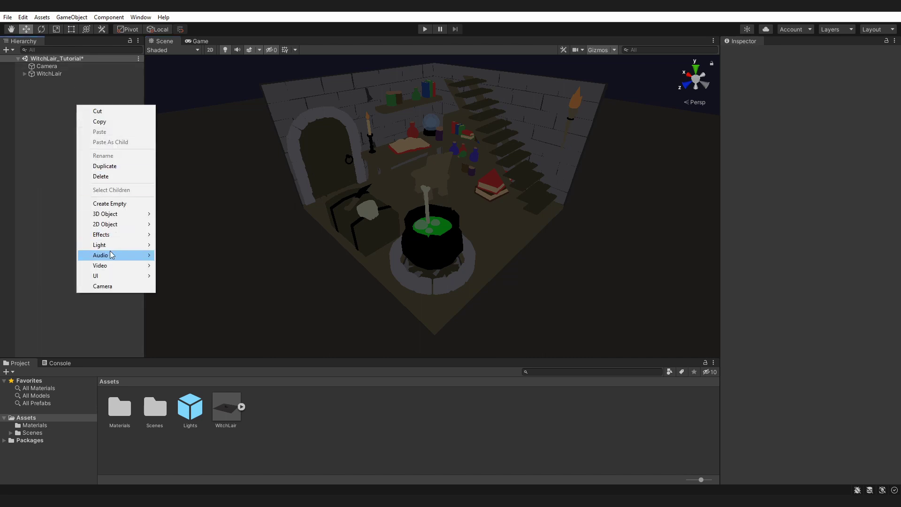
{"action": "mouse_move", "coordinate": [145, 244]}
{"action": "left_click", "coordinate": [181, 256]}
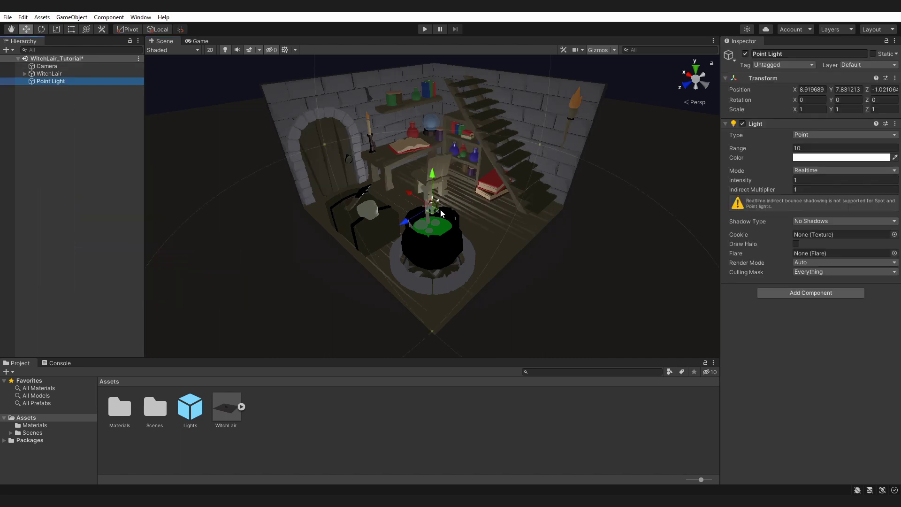
{"action": "mouse_move", "coordinate": [441, 213]}
{"action": "left_mouse_down"}
{"action": "mouse_move", "coordinate": [545, 213]}
{"action": "mouse_move", "coordinate": [573, 104]}
{"action": "left_mouse_up"}
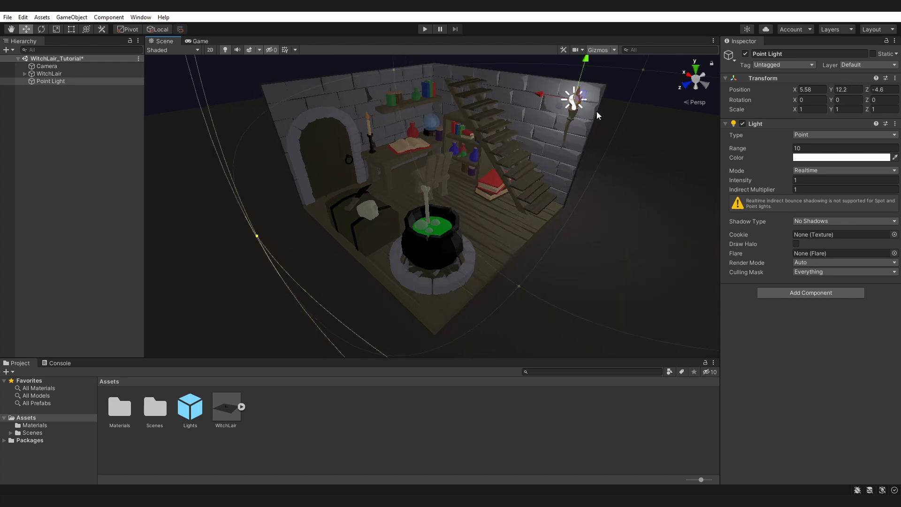
- Give the point light an orange colour, range 10.67, intensity 1.5 and Soft Shadows
{"action": "left_click", "coordinate": [813, 158]}
{"action": "left_click", "coordinate": [883, 211]}
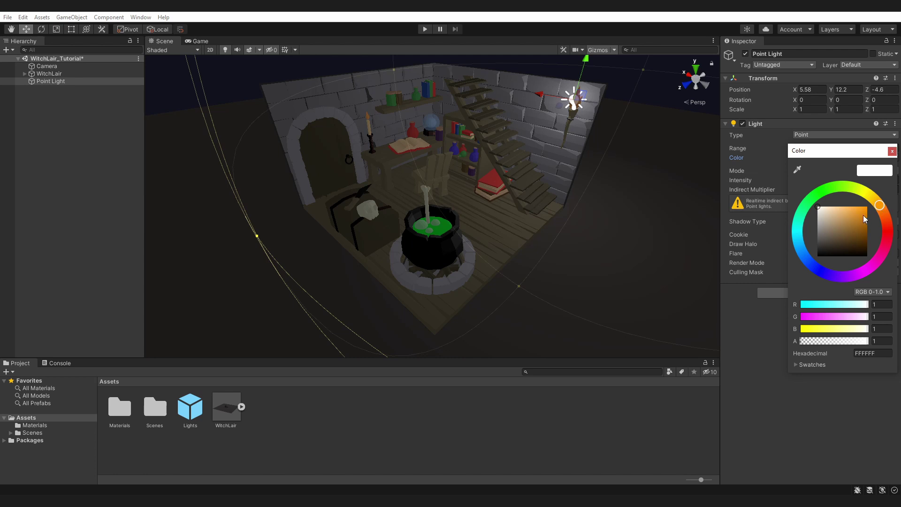
{"action": "left_click", "coordinate": [861, 213]}
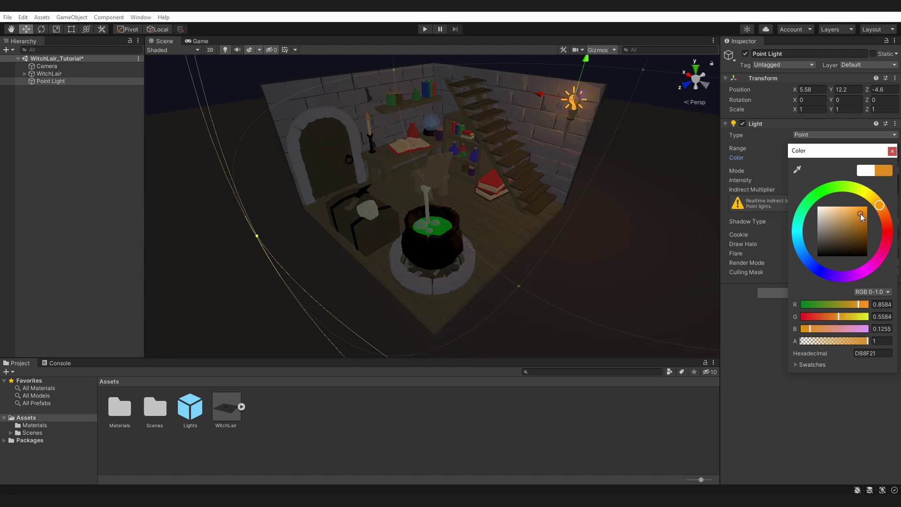
{"action": "left_click", "coordinate": [890, 152]}
{"action": "left_click_drag", "start_coordinate": [736, 147], "coordinate": [745, 149]}
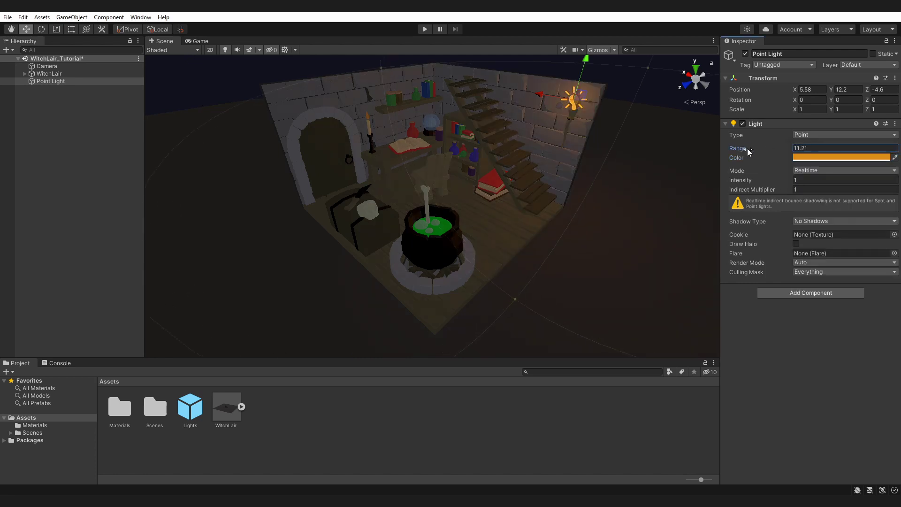
{"action": "left_click", "coordinate": [802, 179]}
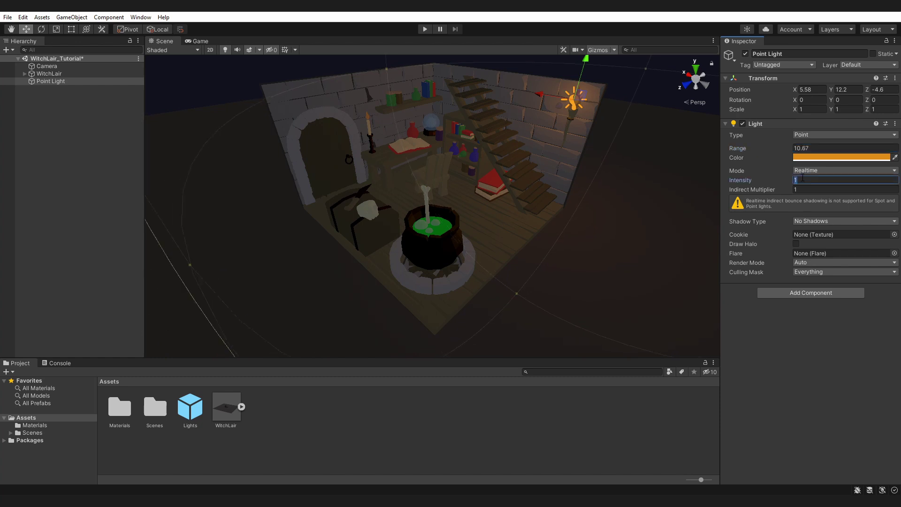
{"action": "type", "text": ".5"}
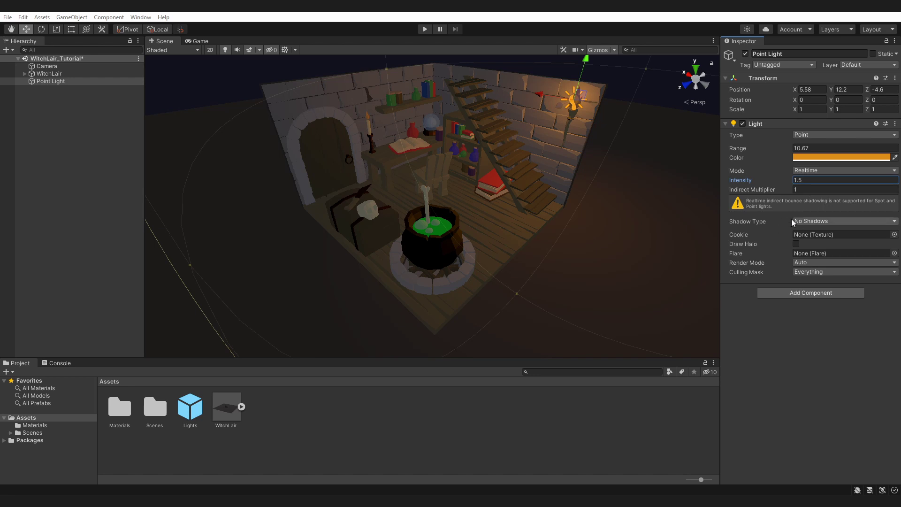
{"action": "left_click", "coordinate": [809, 219]}
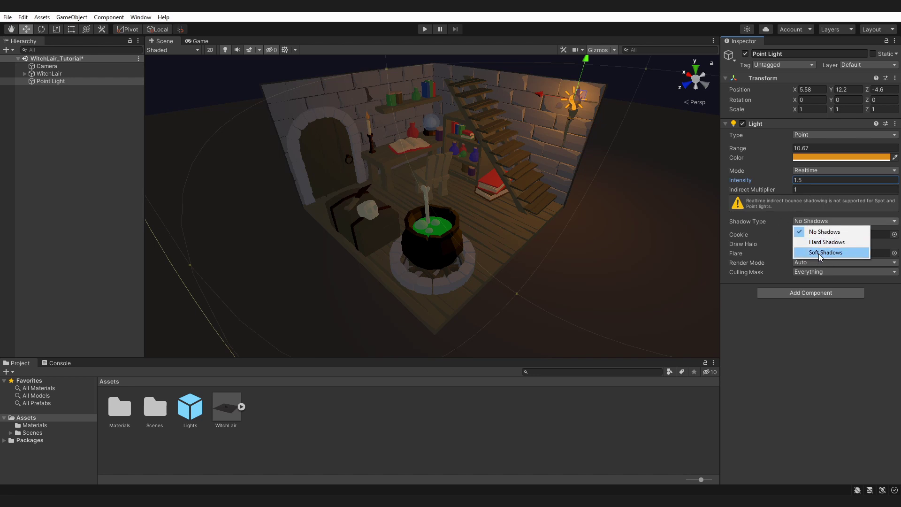
{"action": "left_click", "coordinate": [819, 254]}
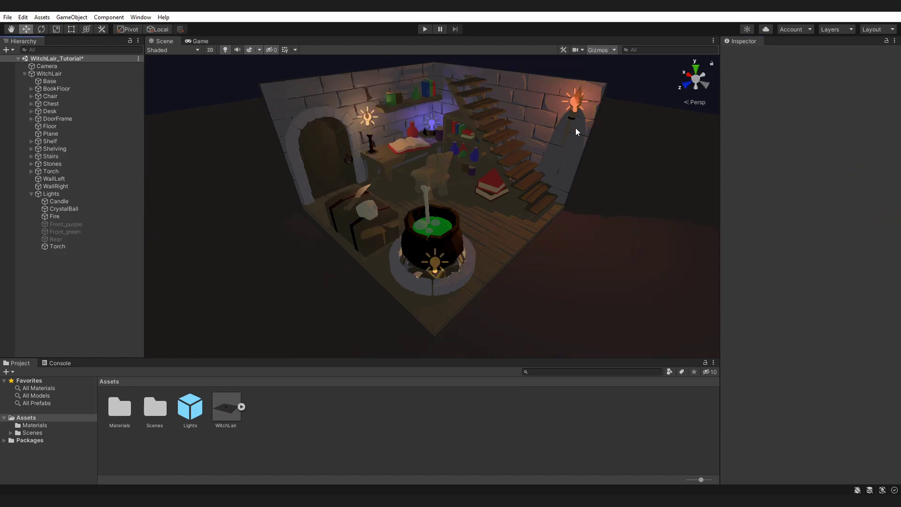
- Enable the disabled Front_purple, Front_green and Rear lights together
{"action": "left_click", "coordinate": [81, 223]}
{"action": "left_click", "coordinate": [77, 230], "text": "ctrl"}
{"action": "left_click", "coordinate": [75, 238], "text": "ctrl"}
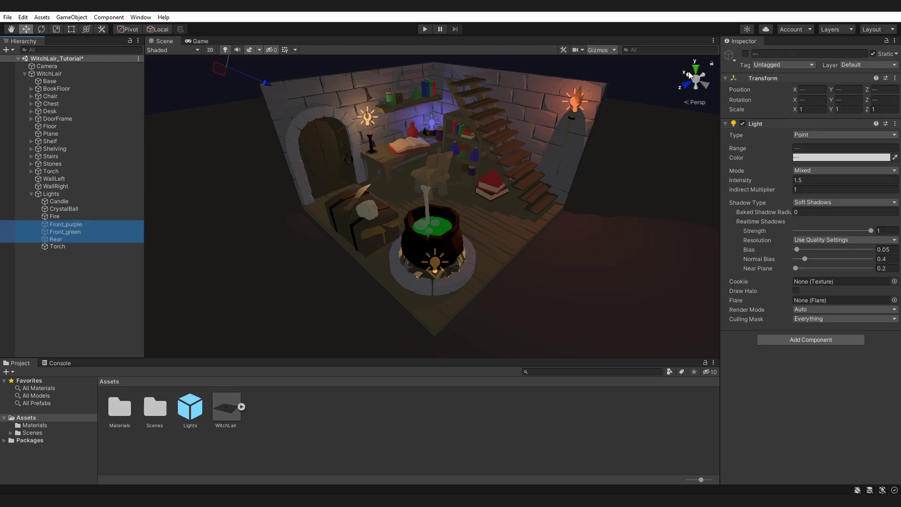
{"action": "left_click", "coordinate": [745, 54]}
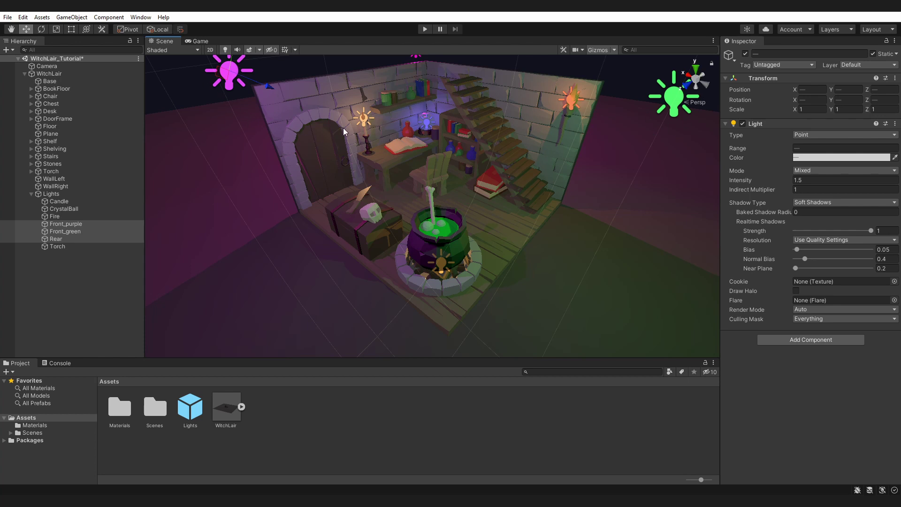
- Orbit behind the room's back walls and select only the pink Rear light
{"action": "left_click_drag", "start_coordinate": [402, 114], "coordinate": [41, 96], "text": "alt"}
{"action": "left_click", "coordinate": [460, 248]}
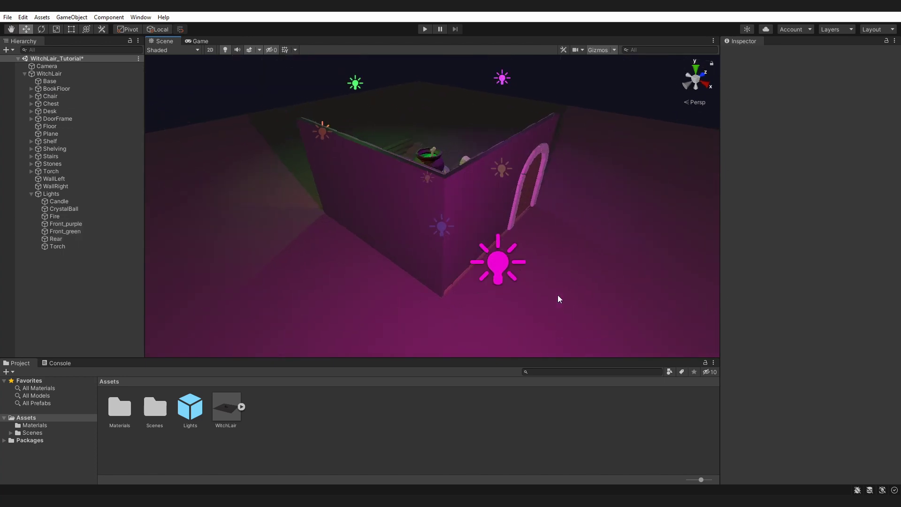
{"action": "left_click", "coordinate": [87, 238]}
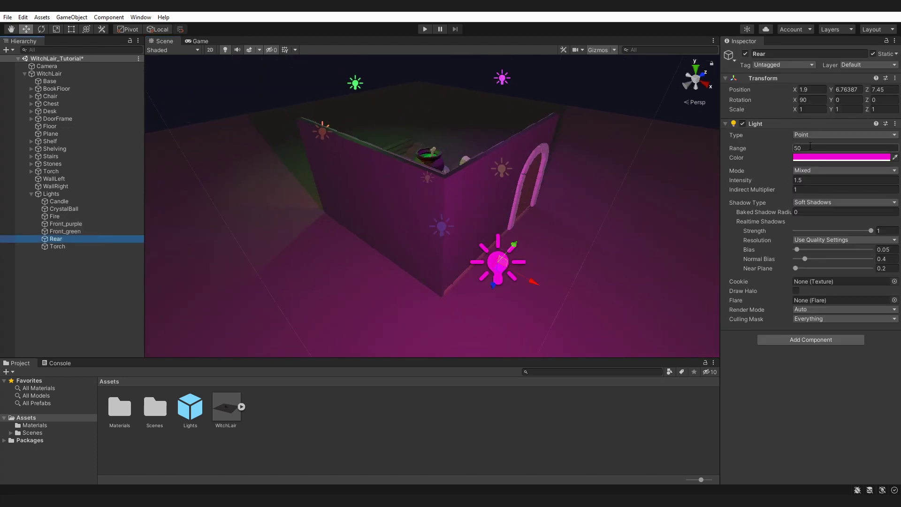
{"action": "left_click_drag", "start_coordinate": [610, 244], "coordinate": [464, 256], "text": "alt"}
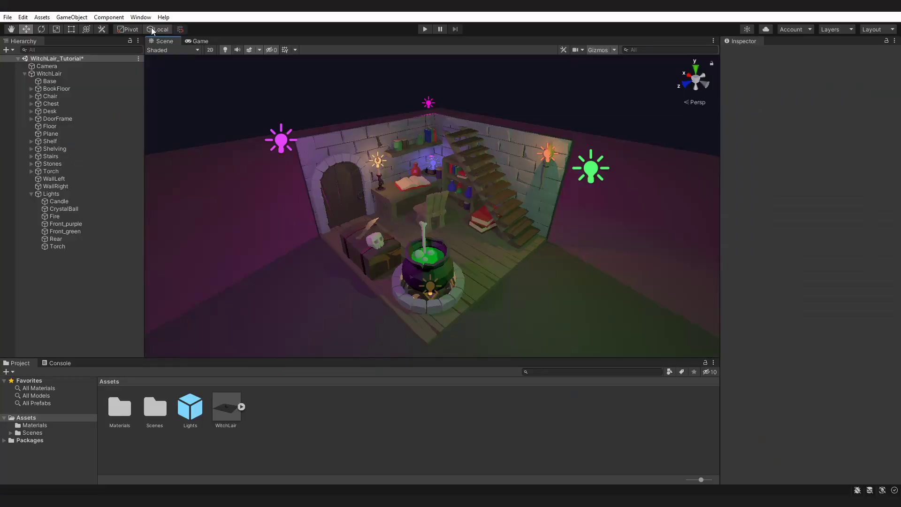
- Darken the Lighting window's Ambient Color to a dim grey of about 0.27
{"action": "left_click", "coordinate": [141, 17]}
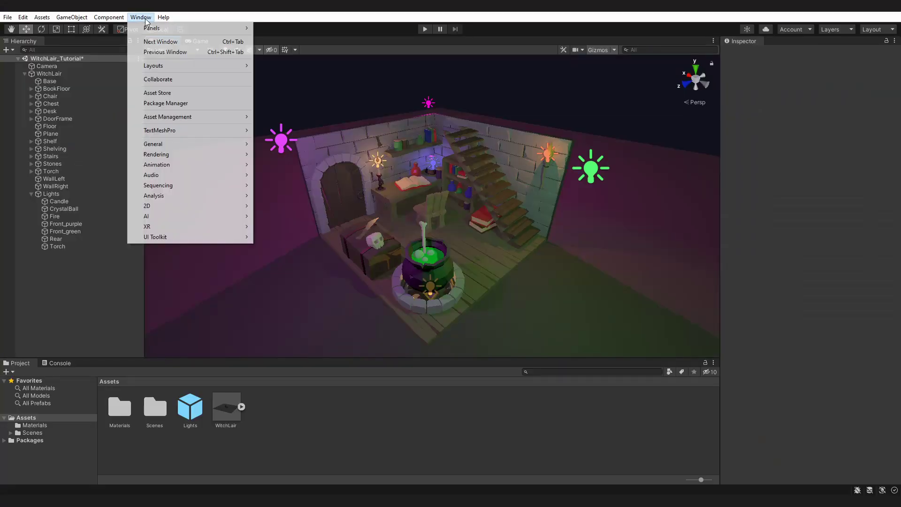
{"action": "mouse_move", "coordinate": [179, 156]}
{"action": "left_click", "coordinate": [282, 154]}
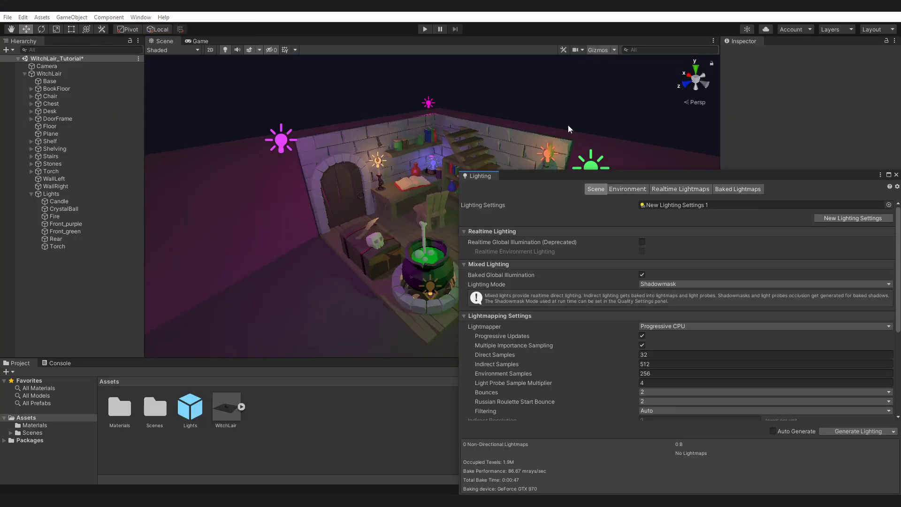
{"action": "left_click", "coordinate": [622, 189]}
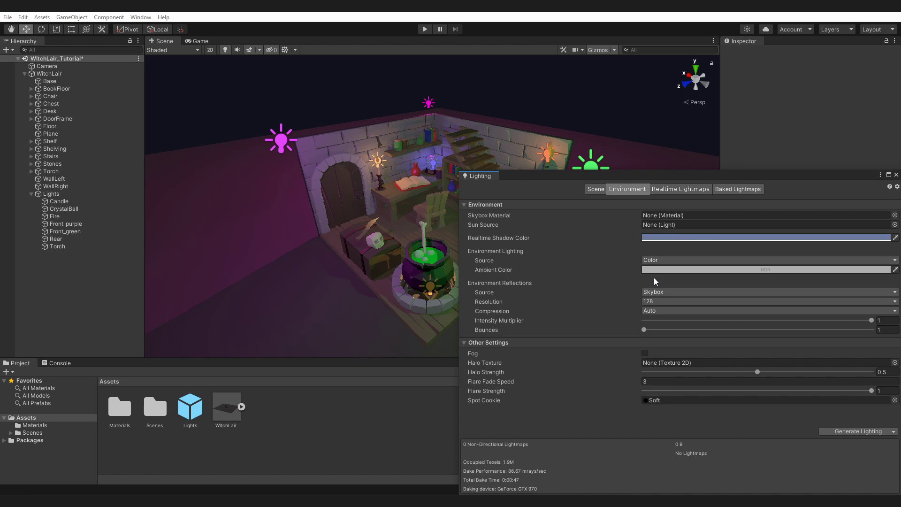
{"action": "left_click_drag", "start_coordinate": [711, 175], "coordinate": [786, 126]}
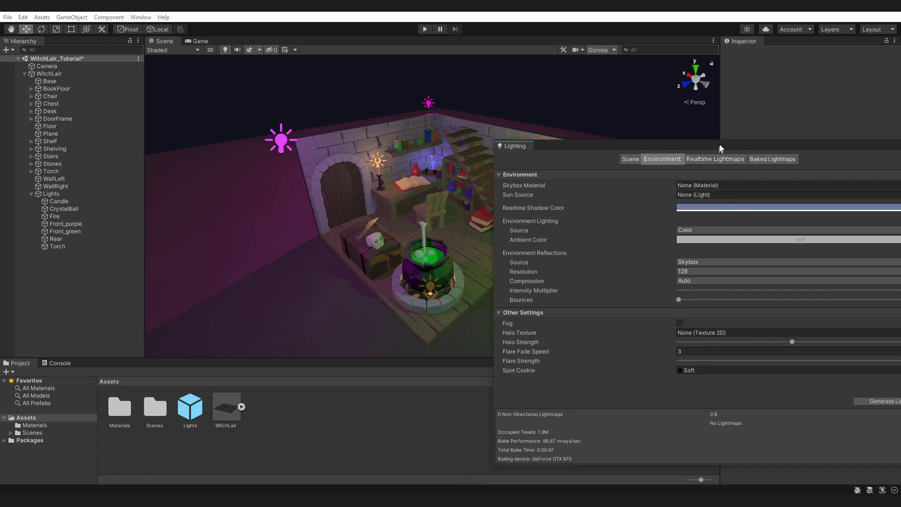
{"action": "left_click", "coordinate": [749, 221]}
{"action": "left_click_drag", "start_coordinate": [775, 303], "coordinate": [765, 309]}
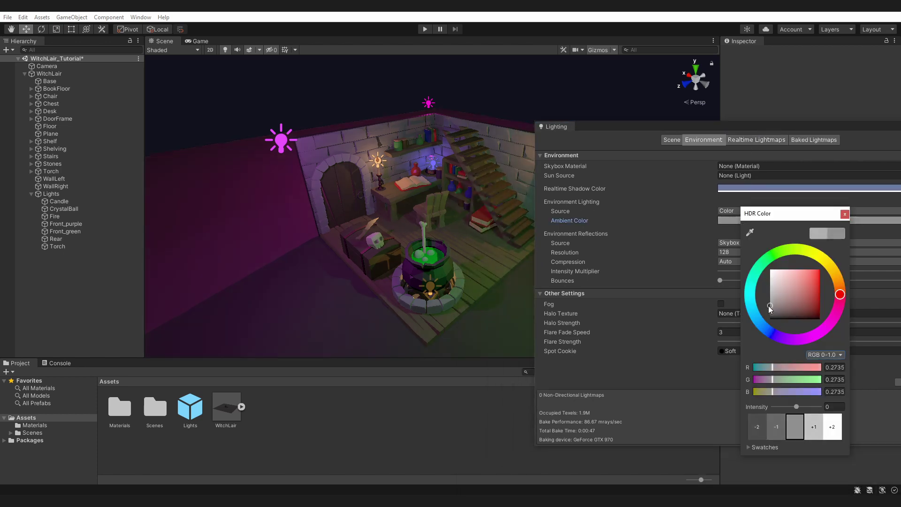
{"action": "left_click", "coordinate": [662, 181]}
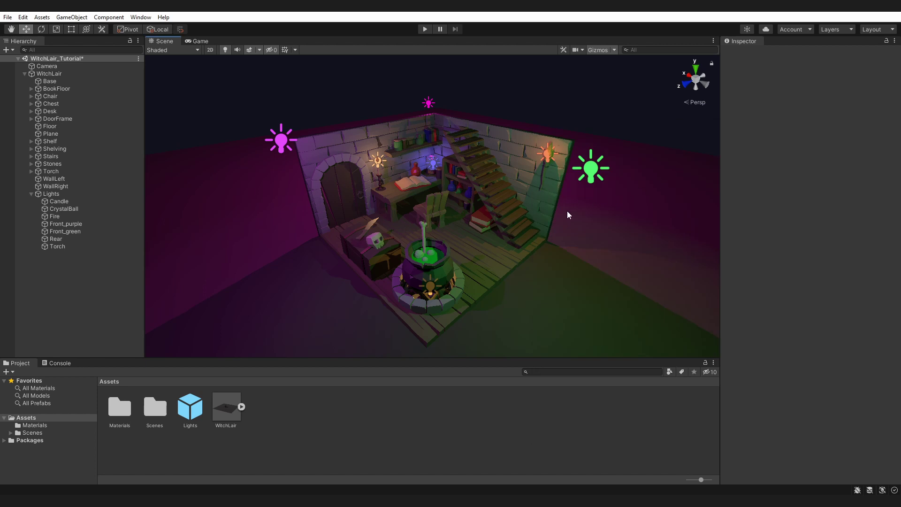
- Enable Emission on the cauldron liquid's Acid_noEmissive material with a bright green colour
{"action": "left_click", "coordinate": [434, 257]}
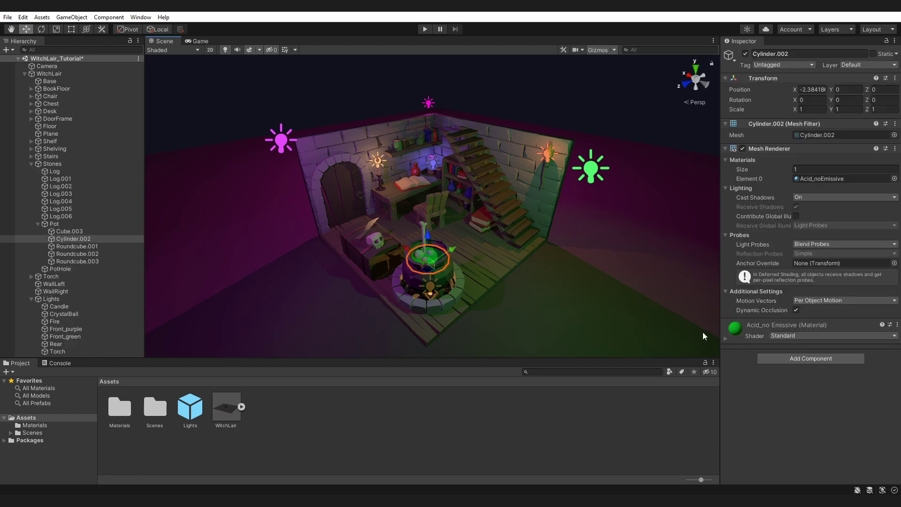
{"action": "left_click", "coordinate": [725, 338]}
{"action": "scroll", "coordinate": [809, 353], "scroll_direction": "down", "scroll_amount": 3}
{"action": "scroll", "coordinate": [809, 353], "scroll_direction": "down", "scroll_amount": 2}
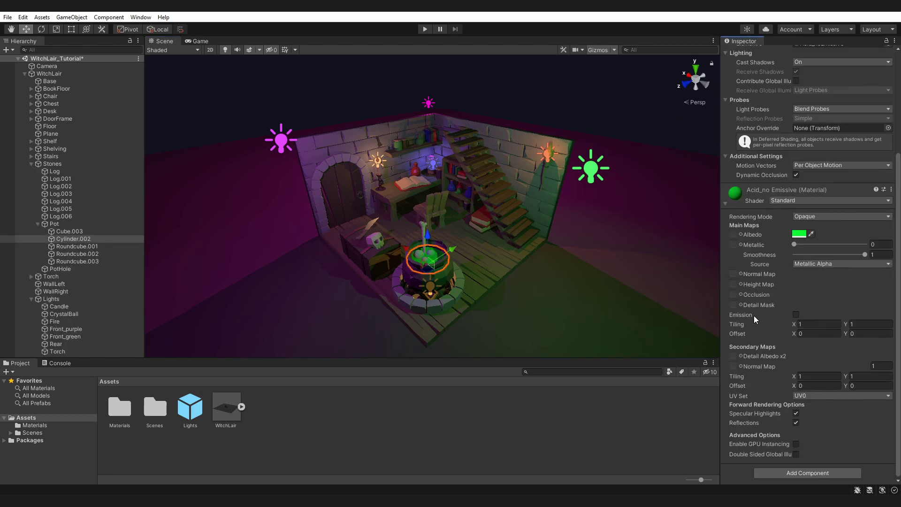
{"action": "left_click", "coordinate": [796, 314]}
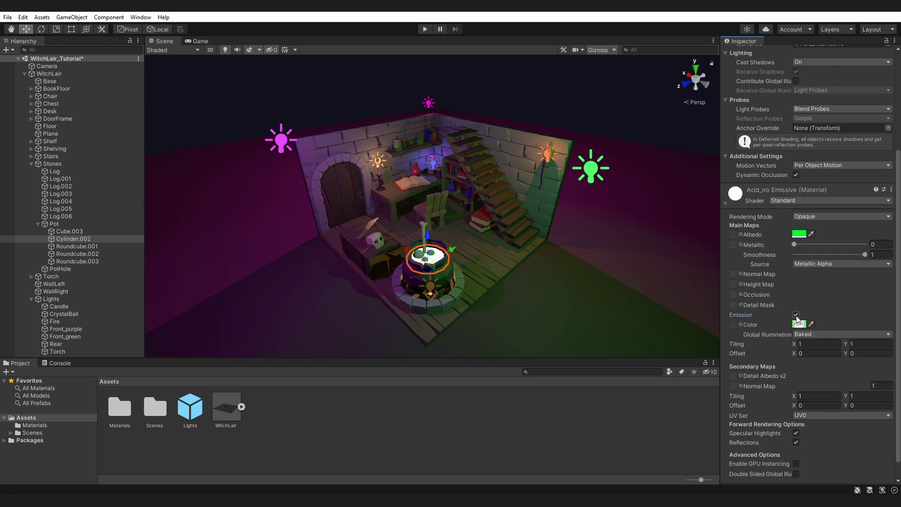
{"action": "left_click", "coordinate": [798, 325]}
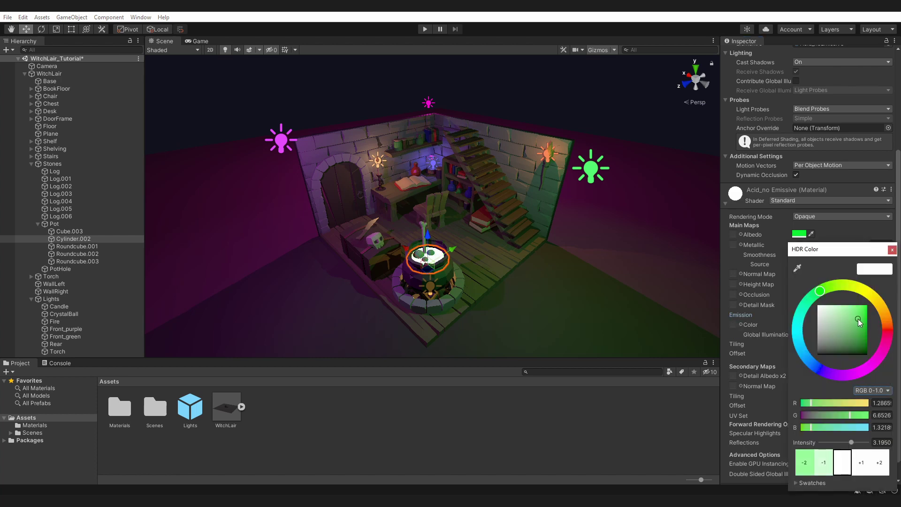
{"action": "left_click_drag", "start_coordinate": [857, 319], "coordinate": [858, 315]}
- Set the emission intensity to 3.195 and its Global Illumination to Baked
{"action": "left_click", "coordinate": [875, 443]}
{"action": "key", "text": "Return"}
{"action": "key", "text": "Return"}
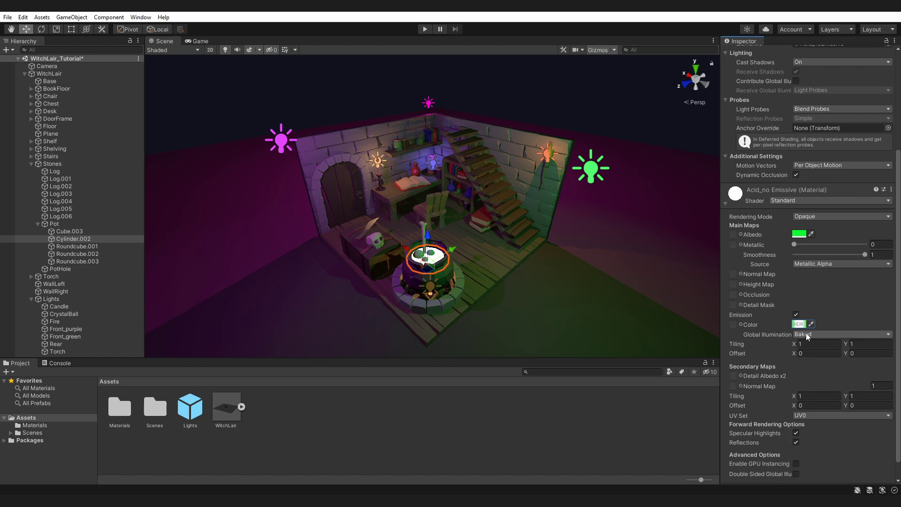
{"action": "left_click", "coordinate": [811, 335]}
{"action": "left_click", "coordinate": [816, 355]}
{"action": "left_click", "coordinate": [436, 261]}
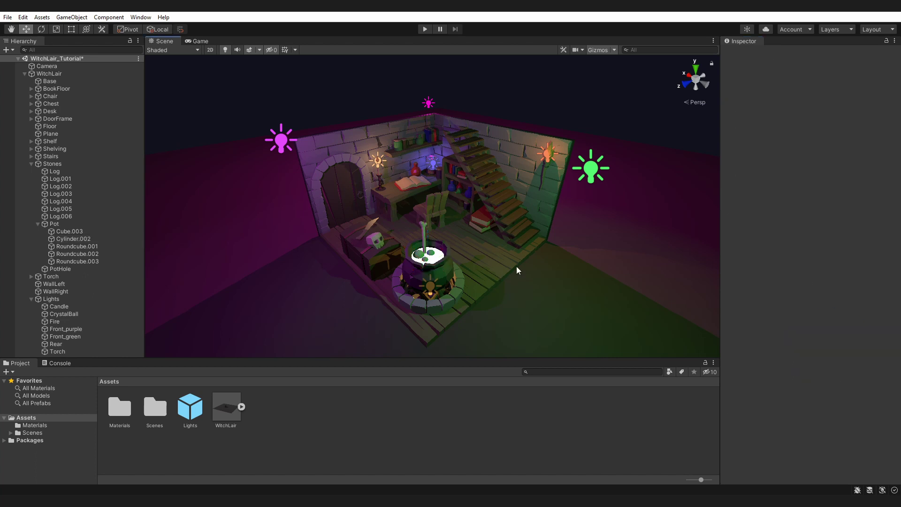
{"action": "left_click", "coordinate": [557, 154]}
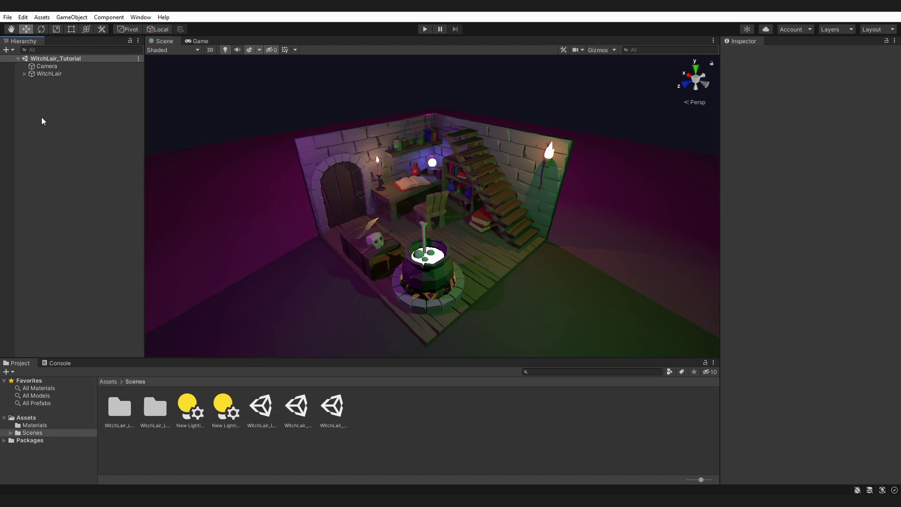
- Create a Reflection Probe in the witch lair scene
{"action": "right_click", "coordinate": [35, 105]}
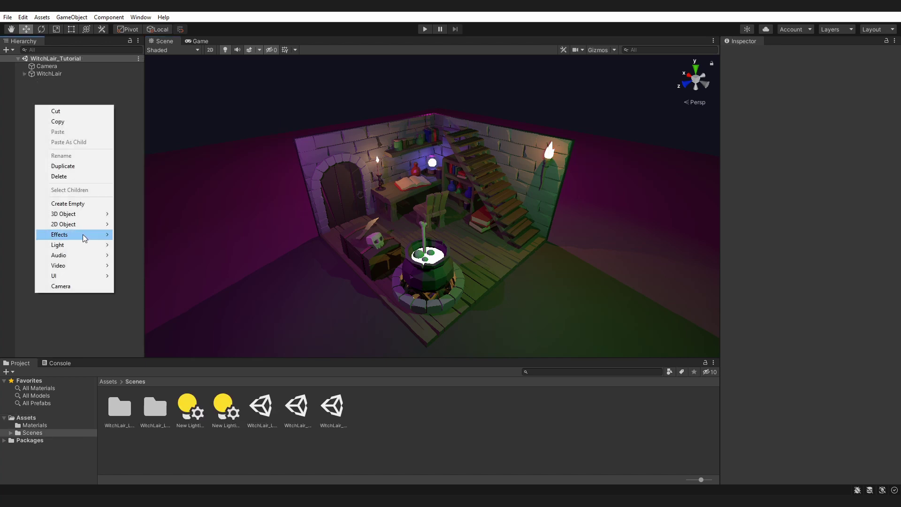
{"action": "mouse_move", "coordinate": [75, 246]}
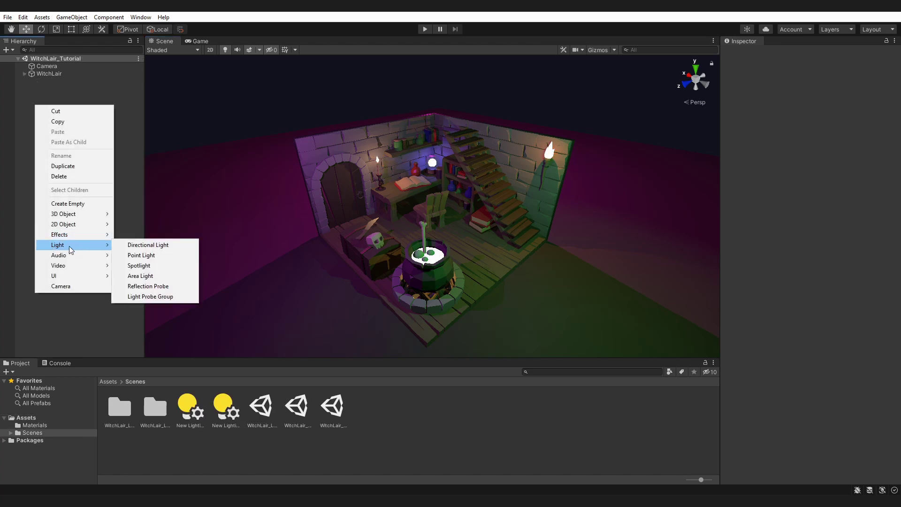
{"action": "left_click", "coordinate": [153, 288]}
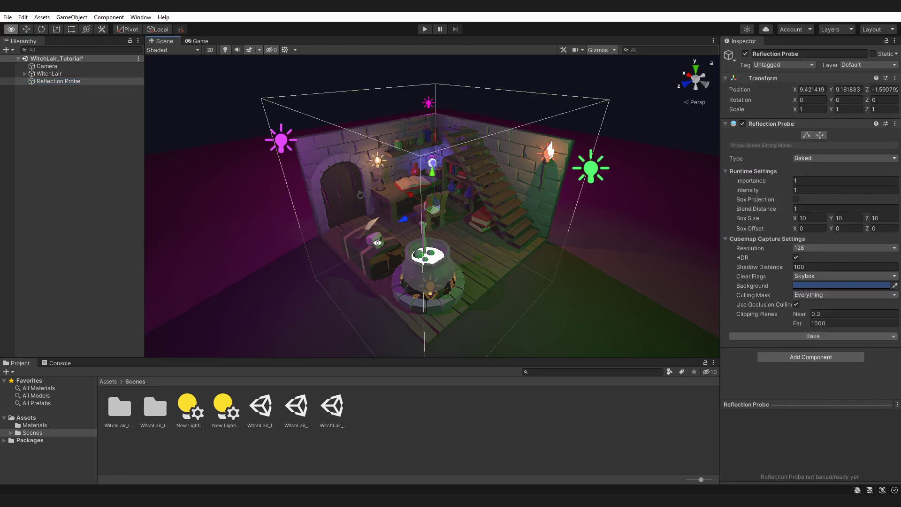
{"action": "left_click_drag", "start_coordinate": [402, 206], "coordinate": [454, 249], "text": "alt"}
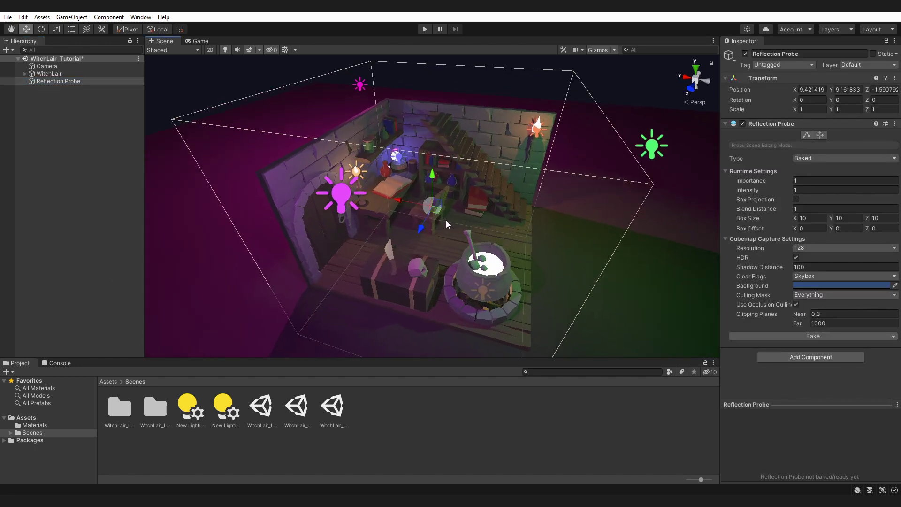
{"action": "mouse_move", "coordinate": [454, 249]}
{"action": "left_mouse_down", "text": "alt"}
{"action": "mouse_move", "coordinate": [372, 166]}
{"action": "mouse_move", "coordinate": [374, 190]}
{"action": "left_mouse_up", "text": "alt"}
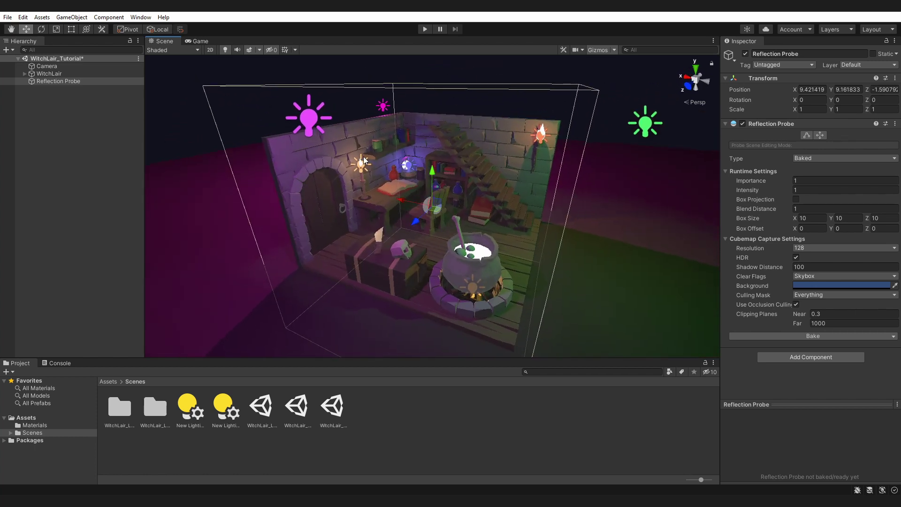
{"action": "scroll", "coordinate": [460, 189], "scroll_direction": "up", "scroll_amount": 4}
{"action": "mouse_move", "coordinate": [455, 189]}
{"action": "left_mouse_down", "text": "alt"}
{"action": "mouse_move", "coordinate": [466, 218]}
{"action": "mouse_move", "coordinate": [442, 202]}
{"action": "left_mouse_up", "text": "alt"}
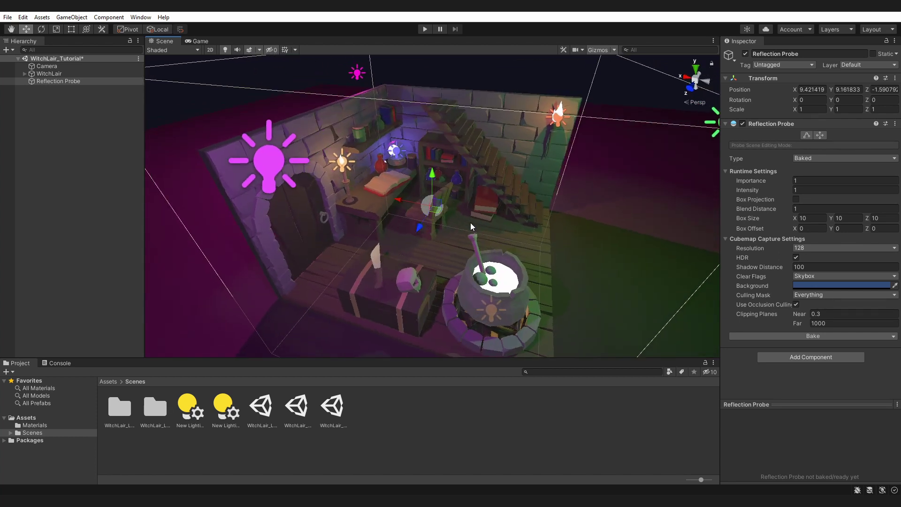
{"action": "scroll", "coordinate": [460, 255], "scroll_direction": "down", "scroll_amount": 2}
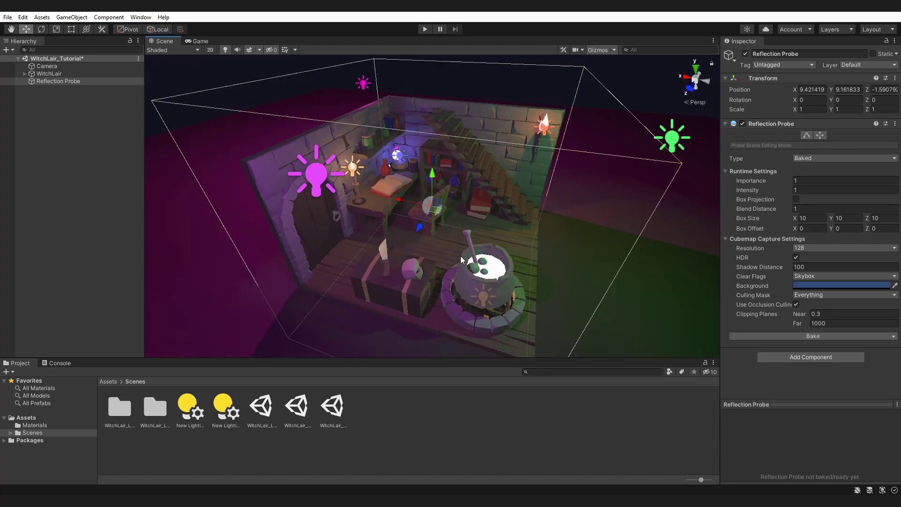
- Set the reflection probe's Box Size X to 80
{"action": "left_click", "coordinate": [818, 217]}
{"action": "type", "text": "80"}
{"action": "key", "text": "Tab"}
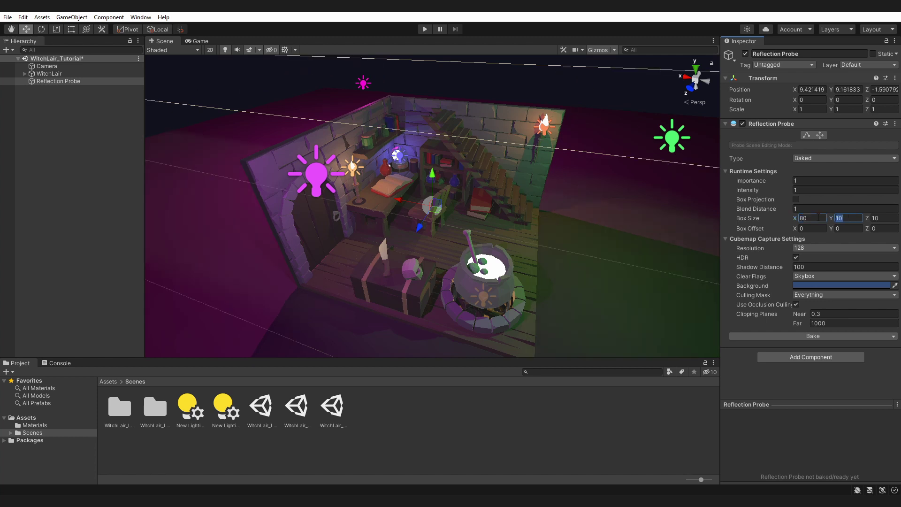
{"action": "key", "text": "Tab"}
- Set the reflection probe's Box Size Z to 80 and deselect it
{"action": "type", "text": "80"}
{"action": "left_click", "coordinate": [460, 212]}
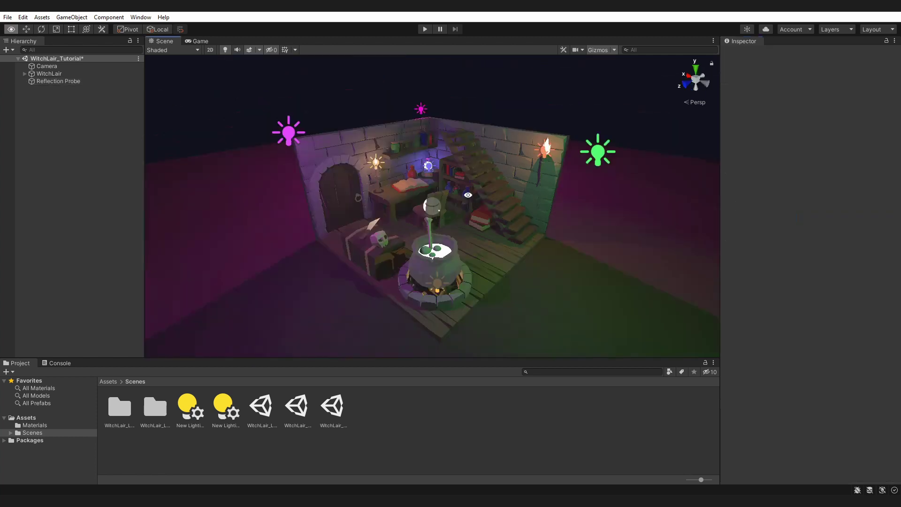
{"action": "mouse_move", "coordinate": [507, 211]}
{"action": "left_mouse_down", "text": "alt"}
{"action": "mouse_move", "coordinate": [460, 211]}
{"action": "mouse_move", "coordinate": [477, 194]}
{"action": "left_mouse_up", "text": "alt"}
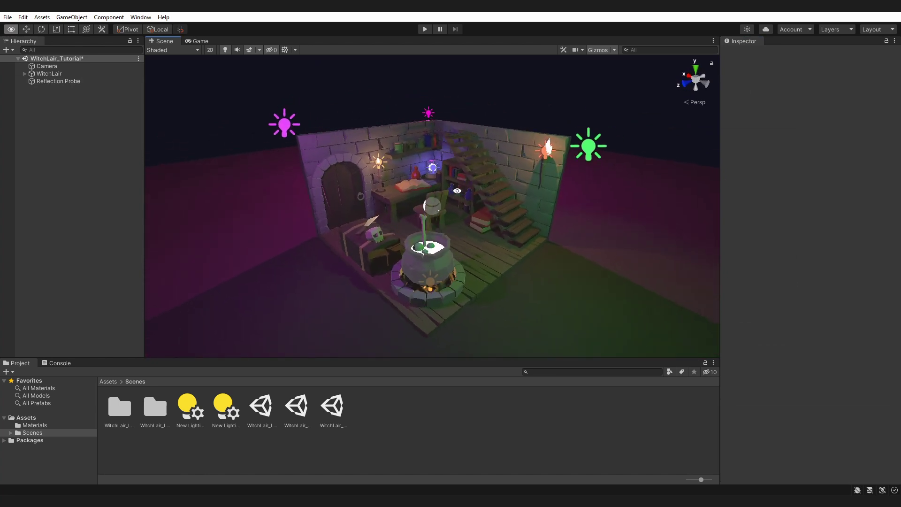
{"action": "left_click_drag", "start_coordinate": [477, 193], "coordinate": [420, 225], "text": "alt"}
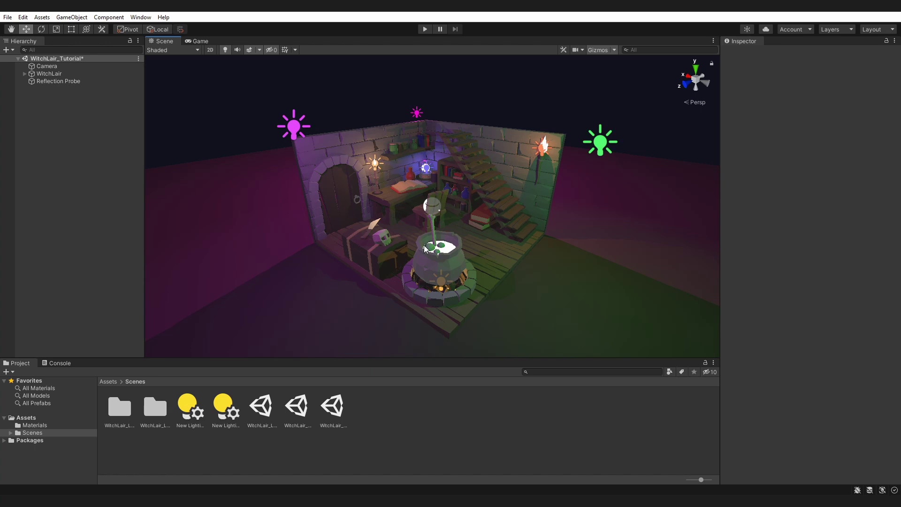
- Tick Generate Lightmap UVs in the WitchLair model's import settings
{"action": "left_click", "coordinate": [27, 417]}
{"action": "left_click", "coordinate": [267, 407]}
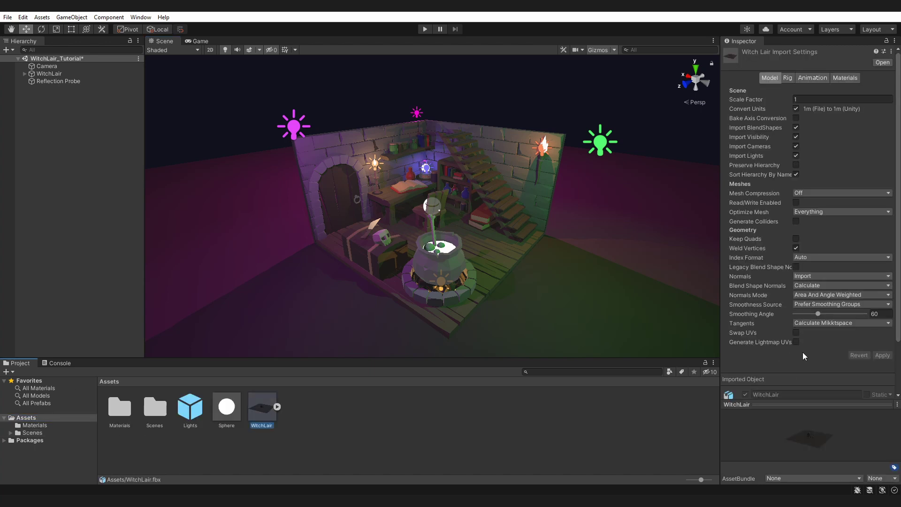
{"action": "left_click", "coordinate": [796, 341]}
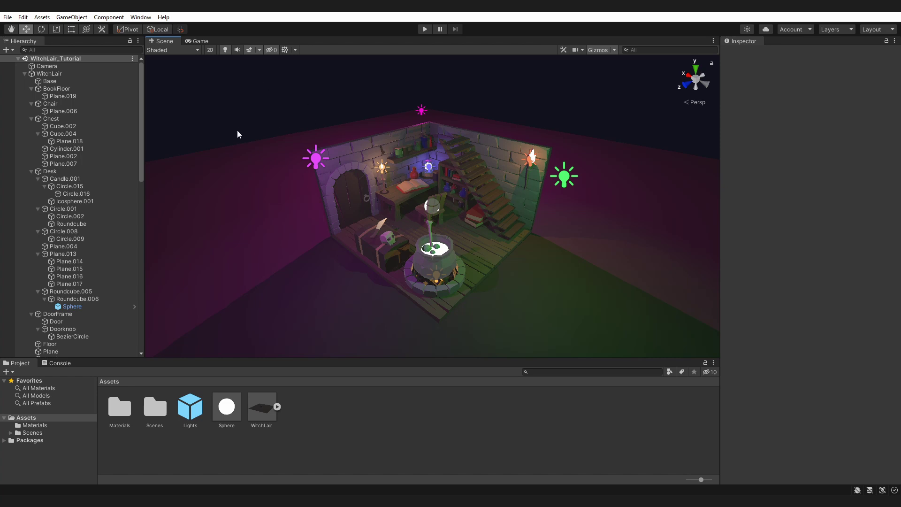
- Select the witch lair room and its backdrop plane, then flag them and all children as Static
{"action": "left_click_drag", "start_coordinate": [235, 85], "coordinate": [657, 340]}
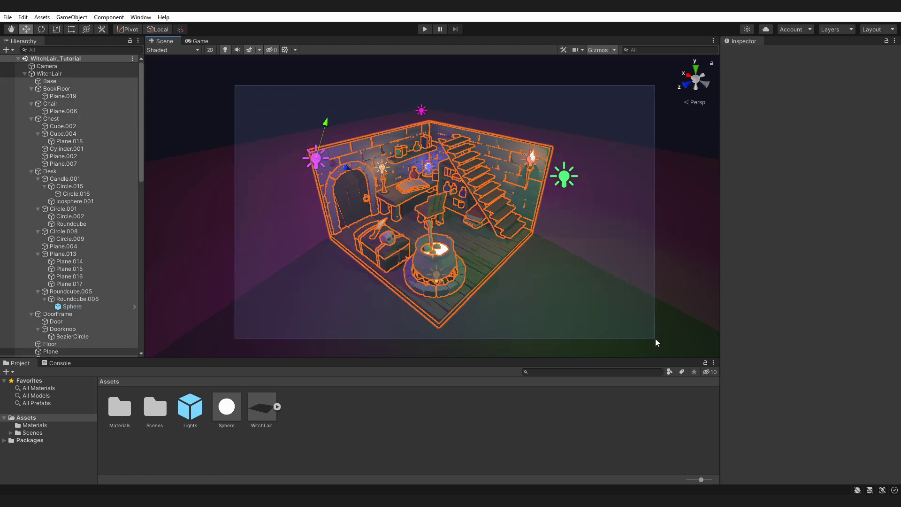
{"action": "left_click", "coordinate": [637, 265], "text": "shift"}
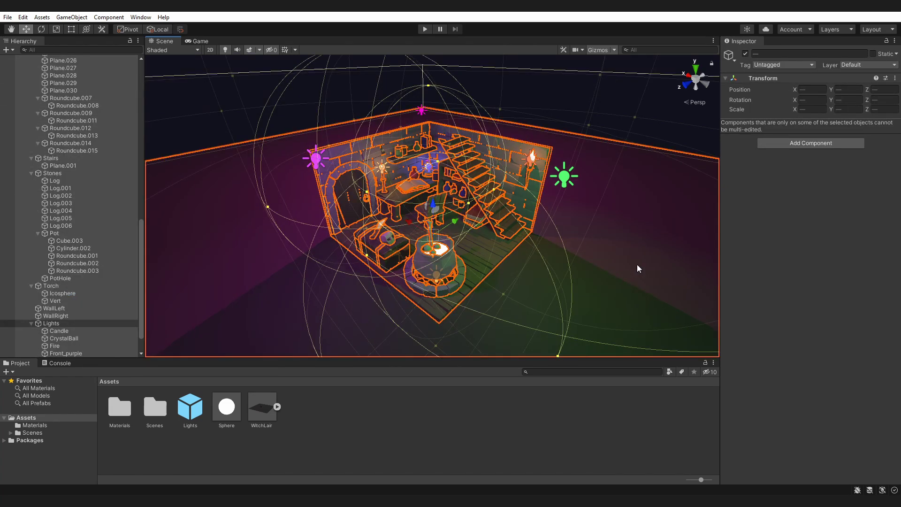
{"action": "left_click", "coordinate": [871, 54]}
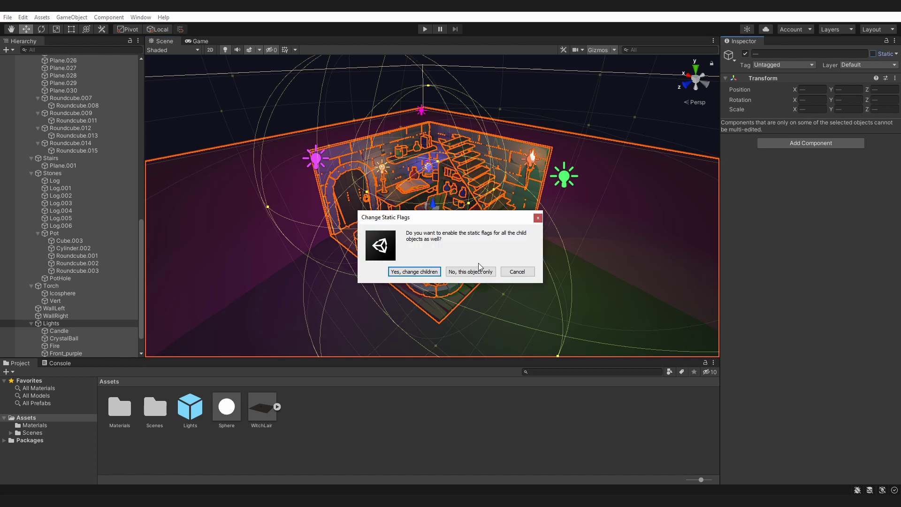
{"action": "left_click", "coordinate": [417, 272]}
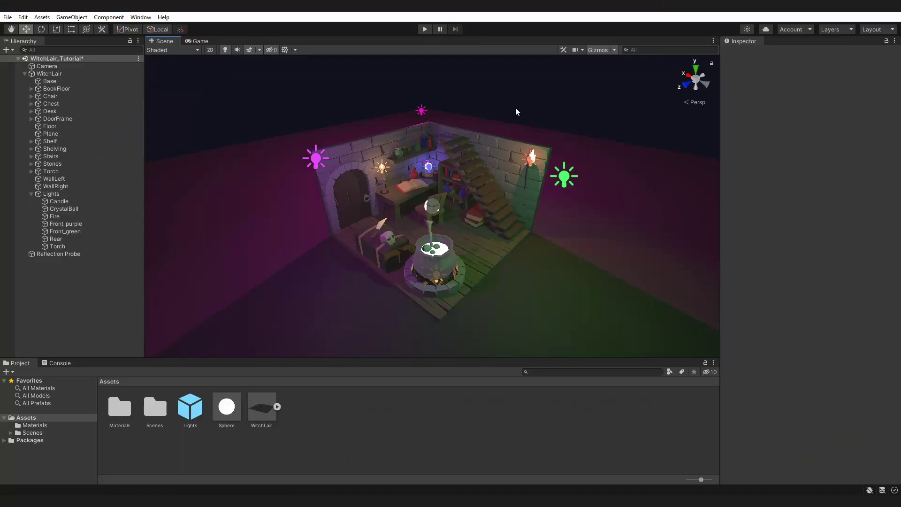
- Set the seven lights from Candle to Torch to Mixed mode and enable Baked Global Illumination
{"action": "left_click", "coordinate": [66, 201]}
{"action": "left_click", "coordinate": [69, 246], "text": "shift"}
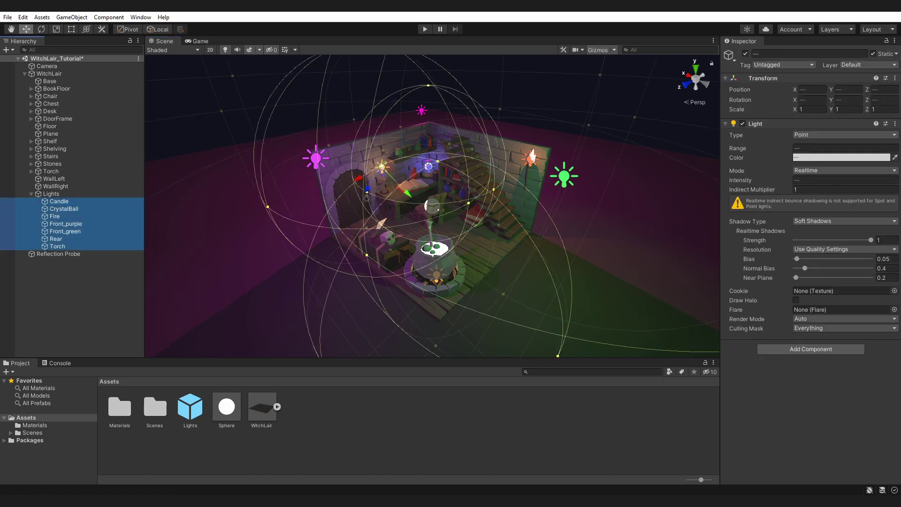
{"action": "left_click", "coordinate": [819, 171]}
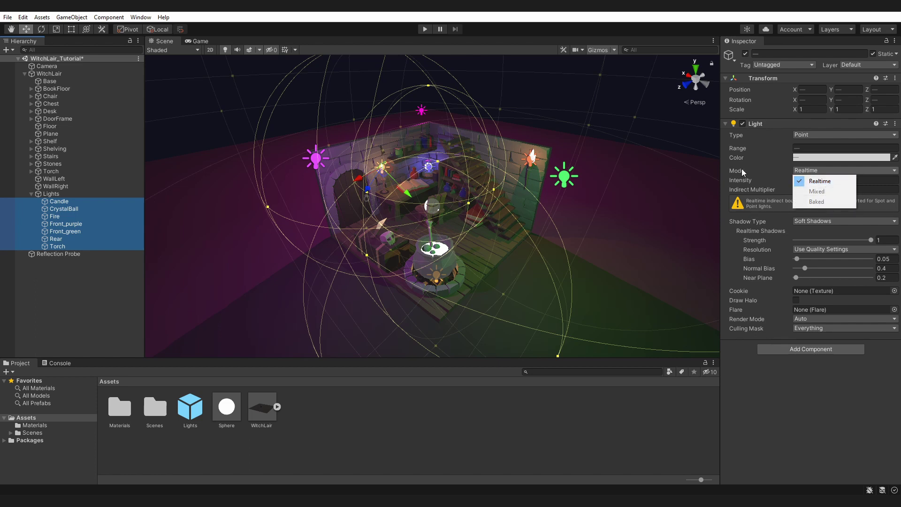
{"action": "left_click", "coordinate": [140, 17]}
{"action": "mouse_move", "coordinate": [193, 155]}
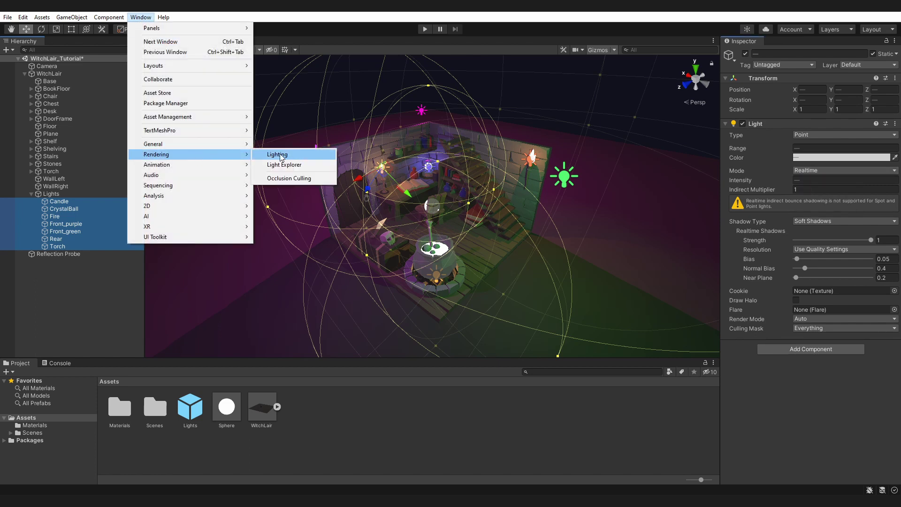
{"action": "left_click", "coordinate": [288, 156]}
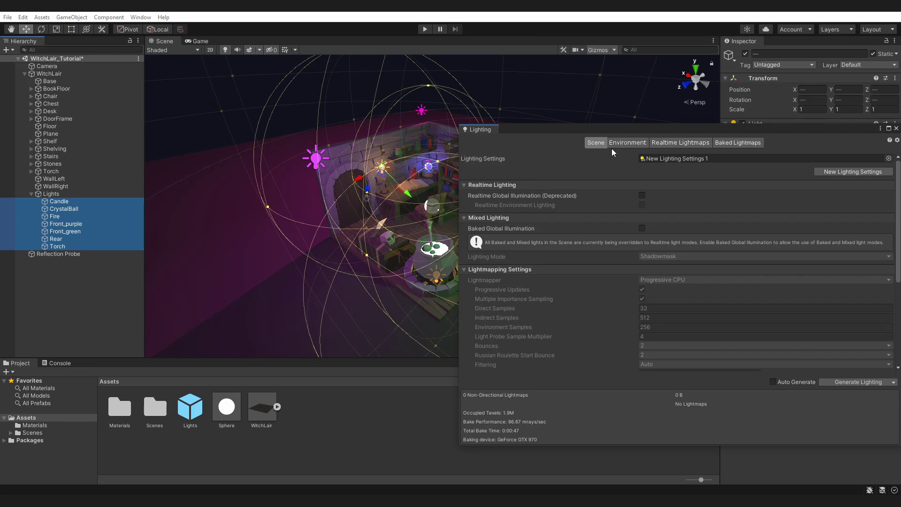
{"action": "left_click", "coordinate": [641, 228]}
{"action": "left_click_drag", "start_coordinate": [685, 127], "coordinate": [468, 115]}
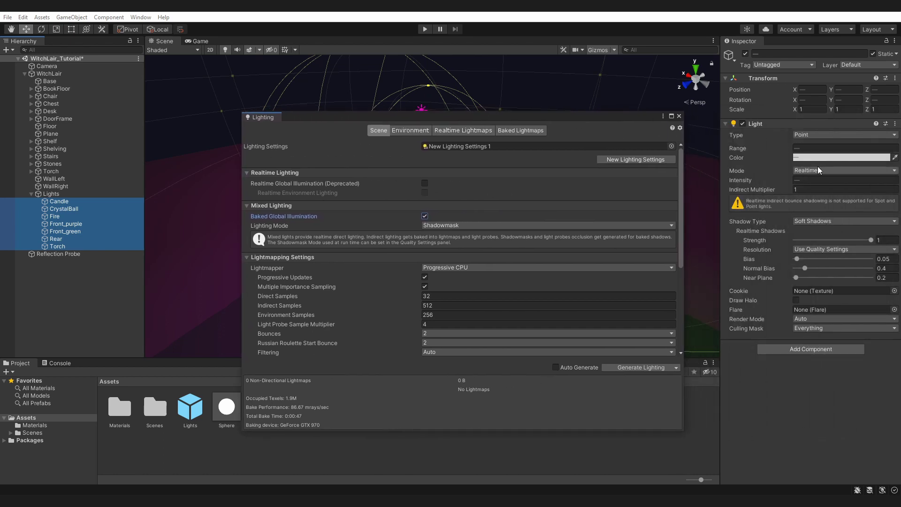
{"action": "left_click", "coordinate": [818, 170]}
{"action": "left_click", "coordinate": [820, 191]}
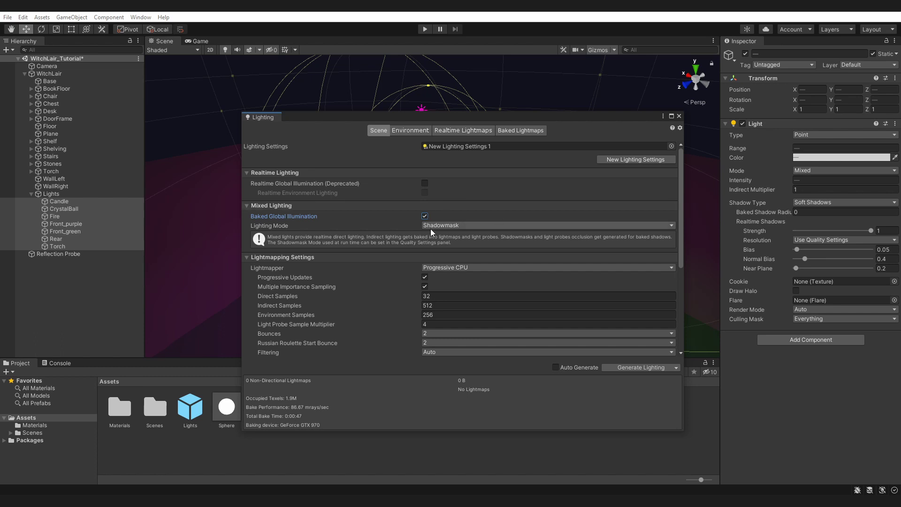
- Use Baked Indirect lighting mode and the Progressive GPU lightmapper, with Progressive Updates turned off
{"action": "left_click", "coordinate": [473, 227]}
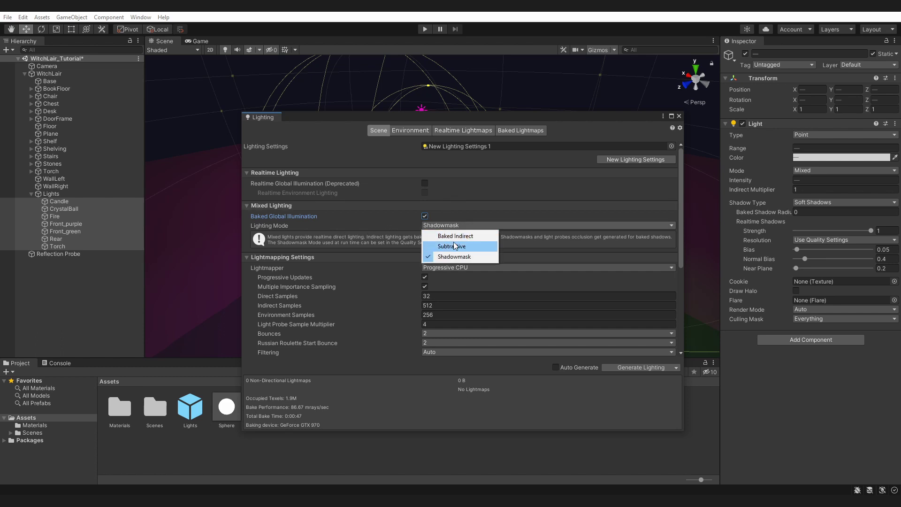
{"action": "left_click", "coordinate": [452, 239]}
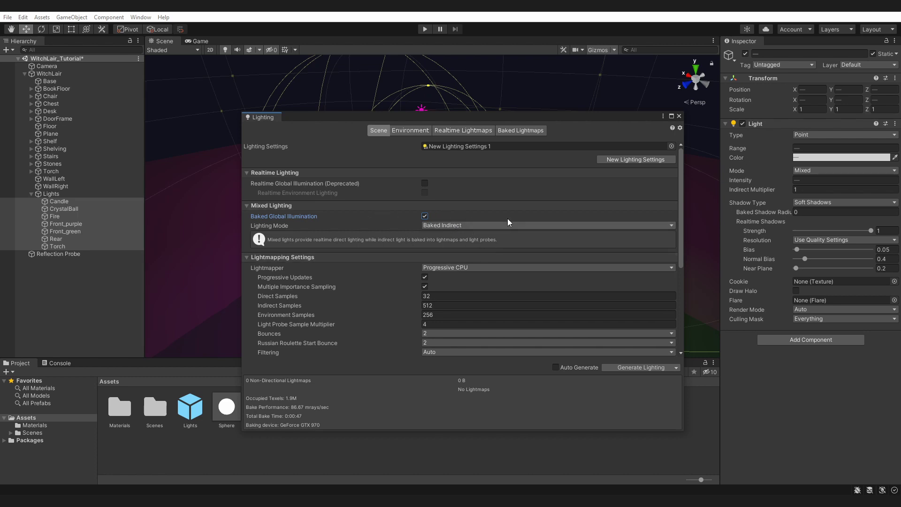
{"action": "left_click", "coordinate": [443, 227]}
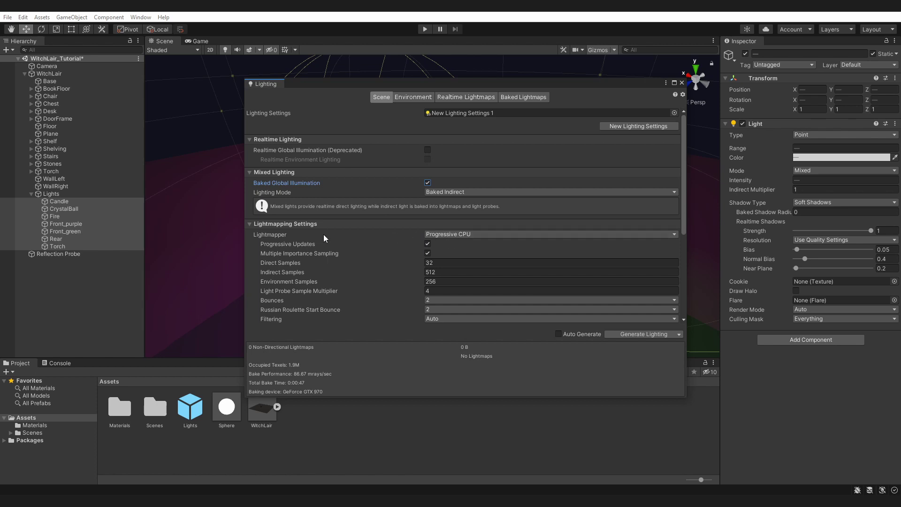
{"action": "left_click", "coordinate": [452, 234]}
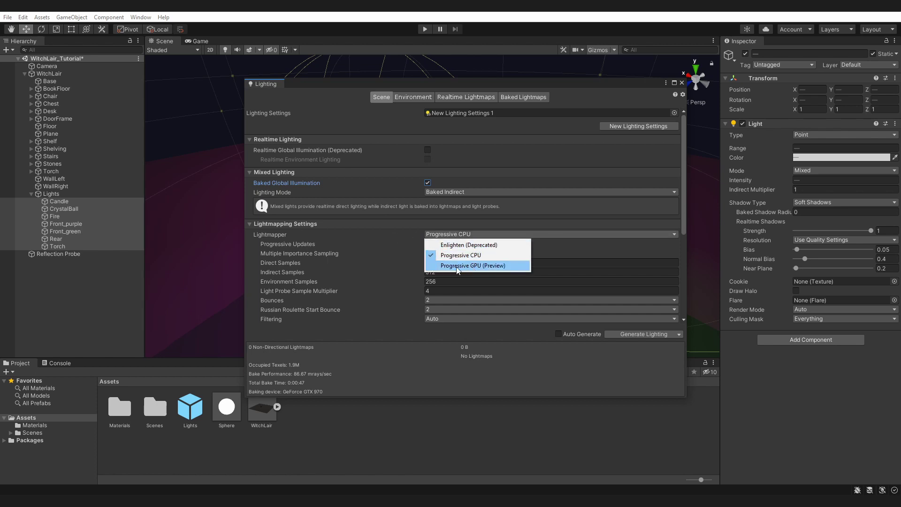
{"action": "left_click", "coordinate": [471, 266]}
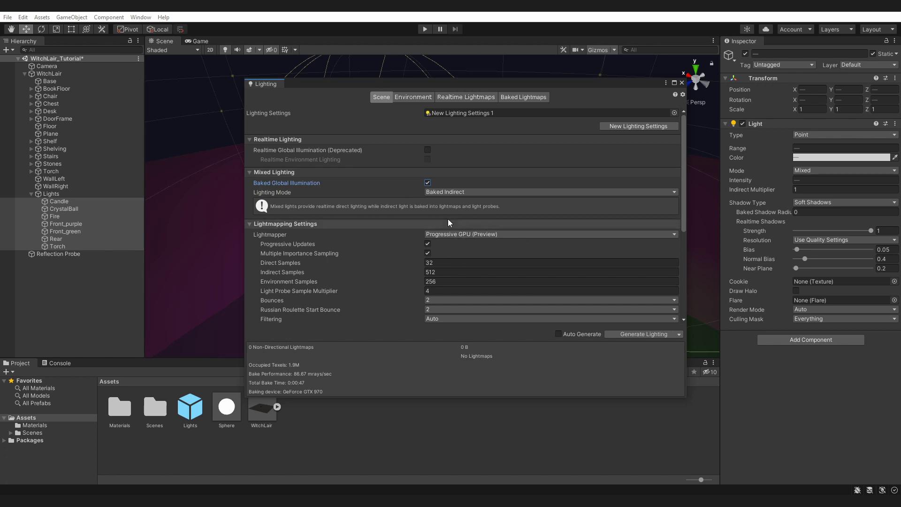
{"action": "left_click", "coordinate": [486, 221]}
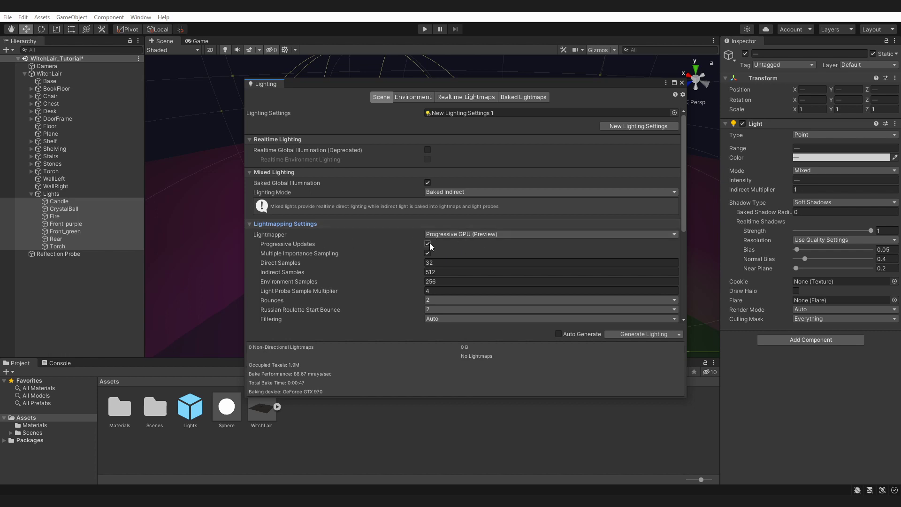
{"action": "left_click", "coordinate": [428, 244]}
- Generate the lighting bake for the scene
{"action": "scroll", "coordinate": [516, 253], "scroll_direction": "down", "scroll_amount": 2}
{"action": "scroll", "coordinate": [532, 259], "scroll_direction": "down", "scroll_amount": 4}
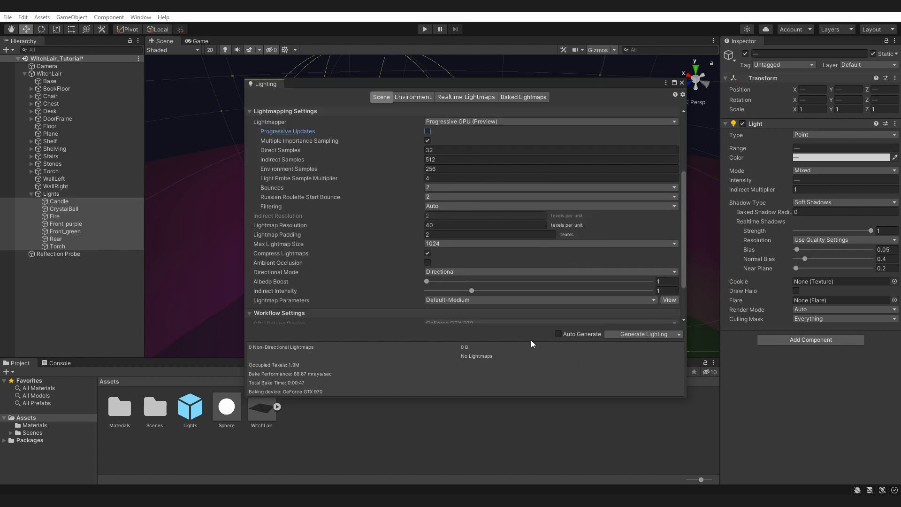
{"action": "left_click", "coordinate": [652, 336]}
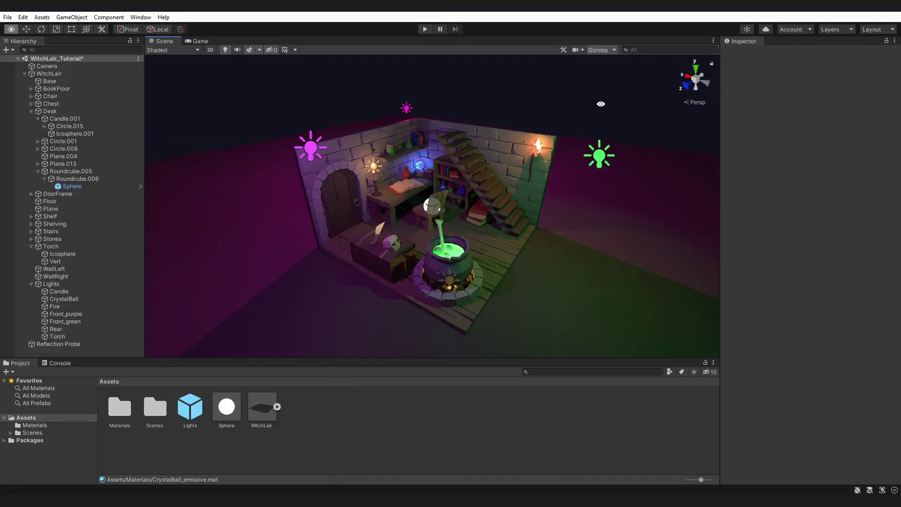
- Orbit the Scene view to inspect the baked room and glowing cauldron from the left
{"action": "mouse_move", "coordinate": [582, 115]}
{"action": "left_mouse_down", "text": "alt"}
{"action": "mouse_move", "coordinate": [543, 243]}
{"action": "mouse_move", "coordinate": [466, 257]}
{"action": "mouse_move", "coordinate": [500, 270]}
{"action": "mouse_move", "coordinate": [434, 268]}
{"action": "left_mouse_up", "text": "alt"}
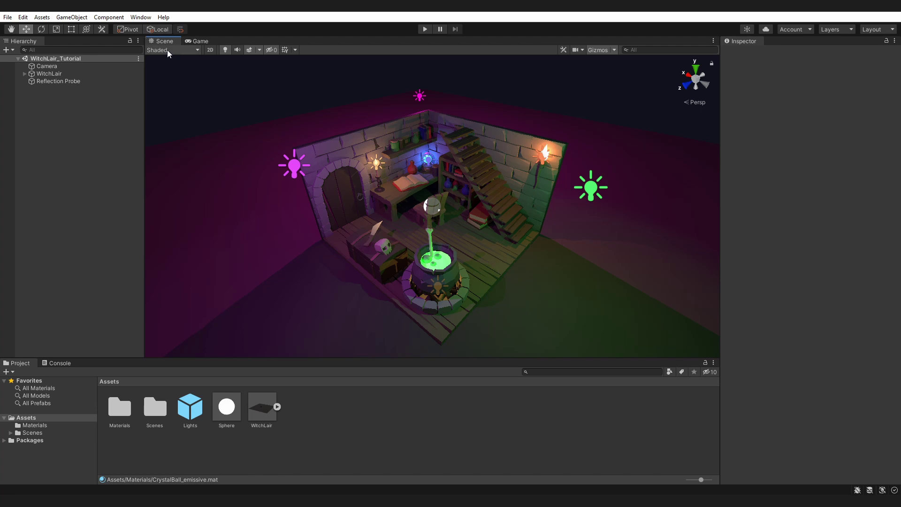
{"action": "left_click", "coordinate": [141, 17]}
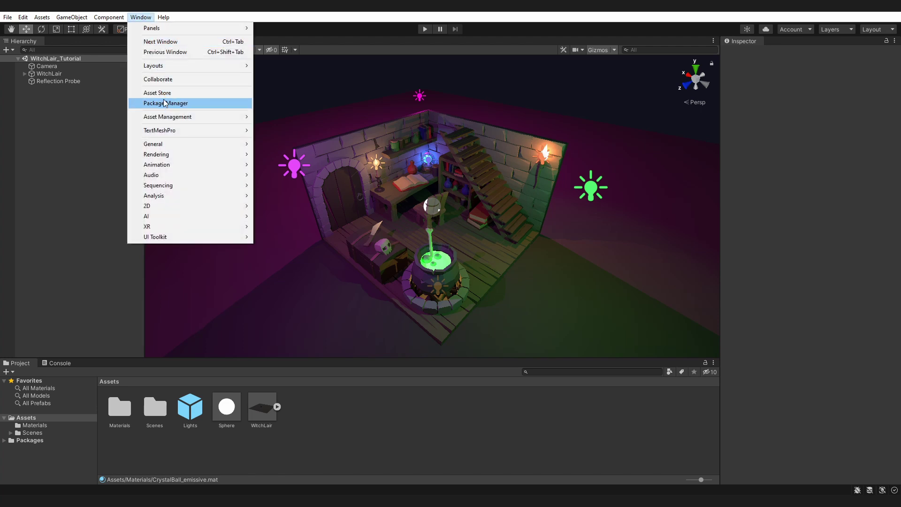
{"action": "left_click", "coordinate": [181, 104]}
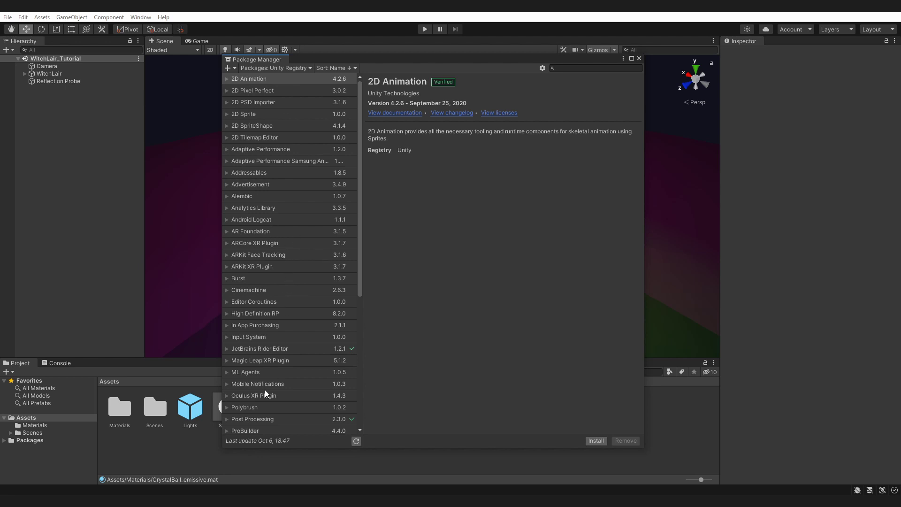
{"action": "left_click", "coordinate": [259, 420]}
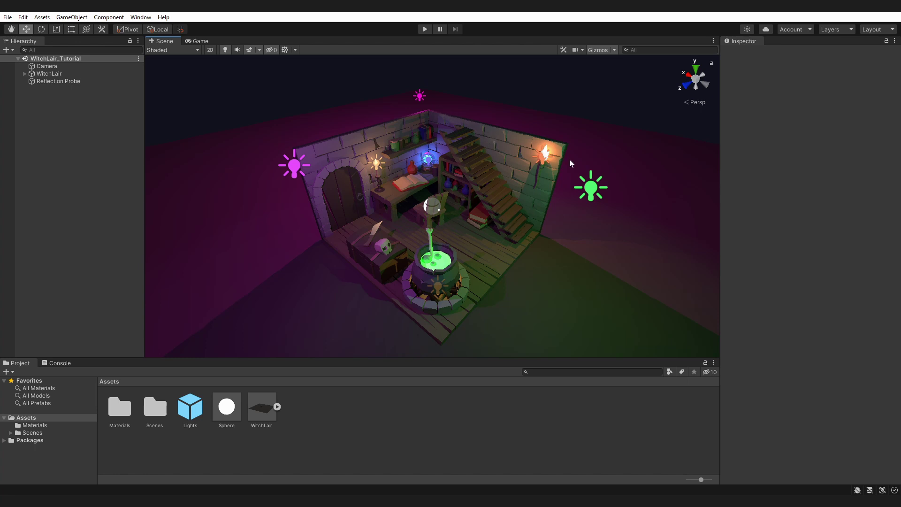
- Add a Post-process Layer to the Camera, with Layer set to Everything and SMAA anti-aliasing
{"action": "left_click", "coordinate": [54, 67]}
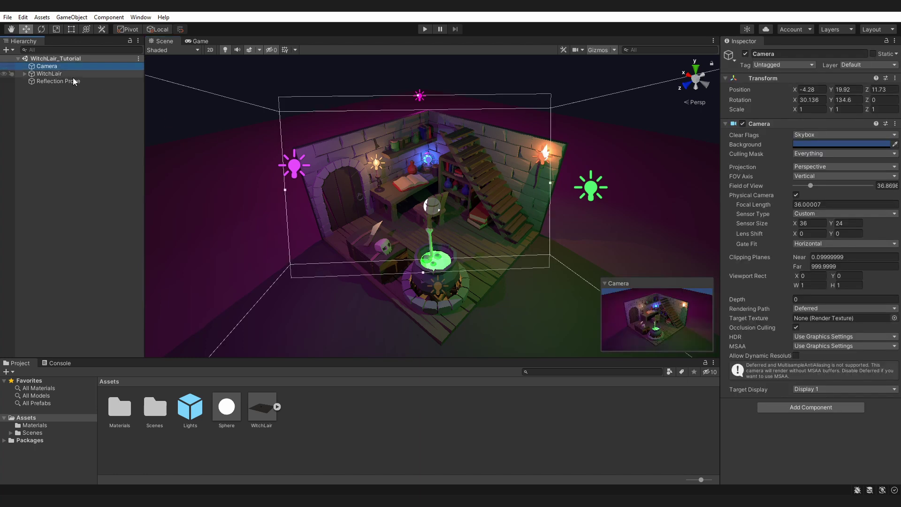
{"action": "left_click", "coordinate": [779, 407]}
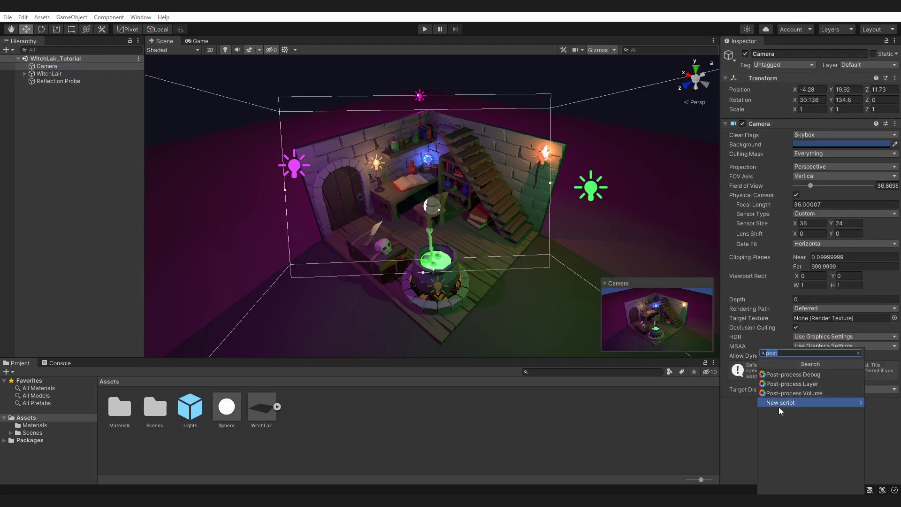
{"action": "left_click", "coordinate": [809, 383]}
{"action": "scroll", "coordinate": [792, 330], "scroll_direction": "down", "scroll_amount": 5}
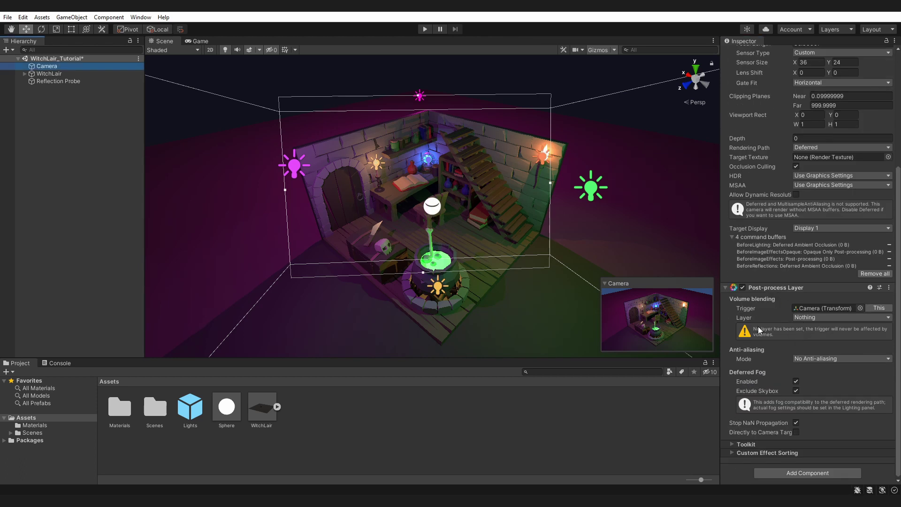
{"action": "left_click", "coordinate": [803, 318]}
{"action": "left_click", "coordinate": [826, 339]}
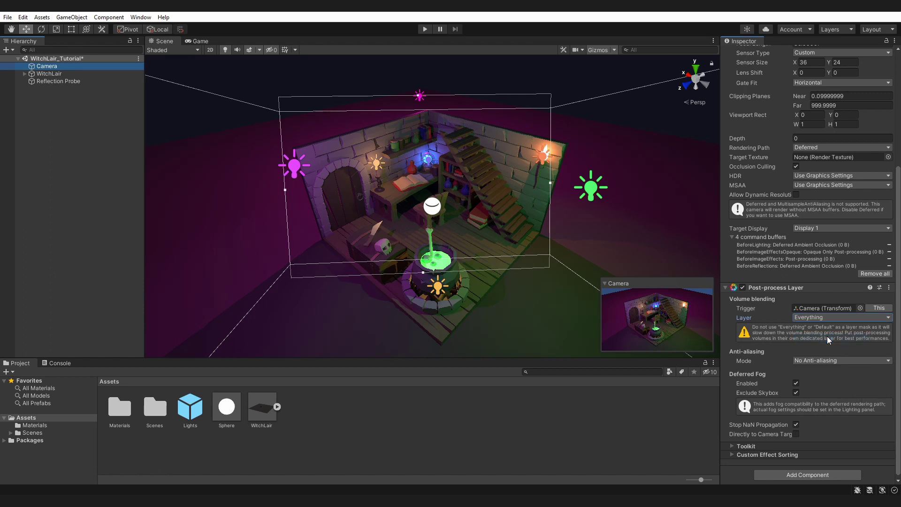
{"action": "left_click", "coordinate": [812, 362]}
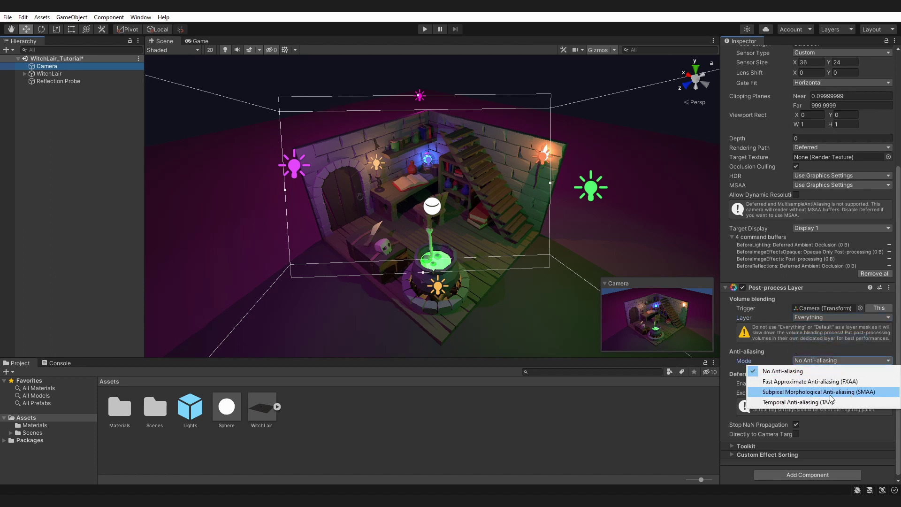
{"action": "left_click", "coordinate": [837, 397]}
{"action": "scroll", "coordinate": [837, 397], "scroll_direction": "down", "scroll_amount": 1}
{"action": "left_click", "coordinate": [799, 473]}
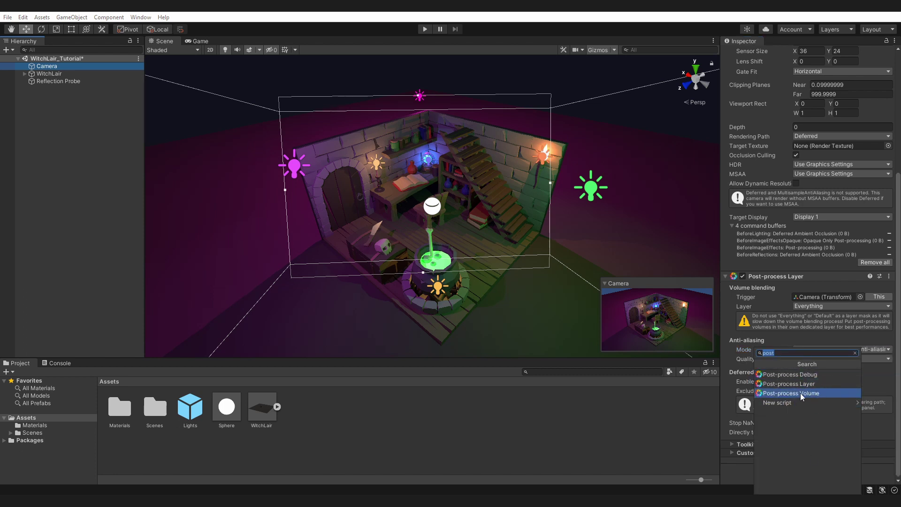
- Add a global Post-process Volume to the Camera with a new profile
{"action": "left_click", "coordinate": [831, 393]}
{"action": "left_click", "coordinate": [796, 383]}
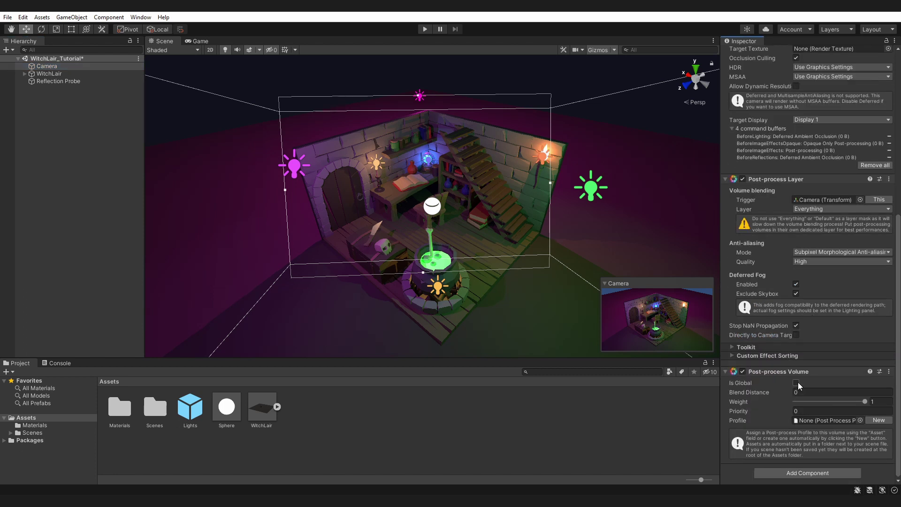
{"action": "left_click", "coordinate": [877, 420]}
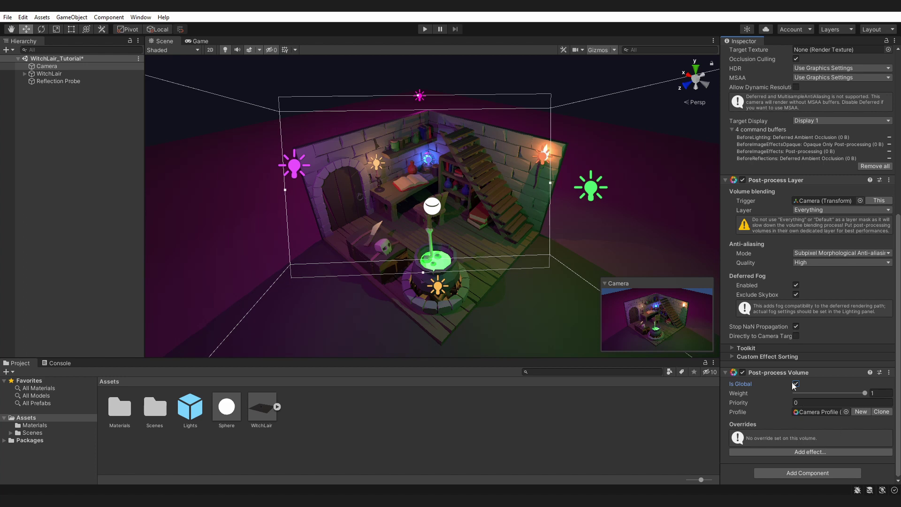
- Add Ambient Occlusion to the profile and override its intensity to 0.2
{"action": "left_click", "coordinate": [799, 452]}
{"action": "mouse_move", "coordinate": [821, 459]}
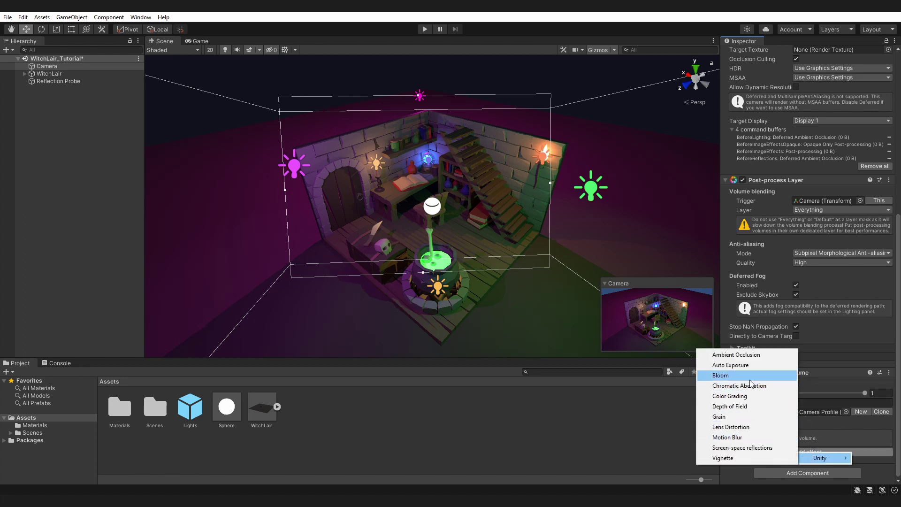
{"action": "left_click", "coordinate": [747, 357]}
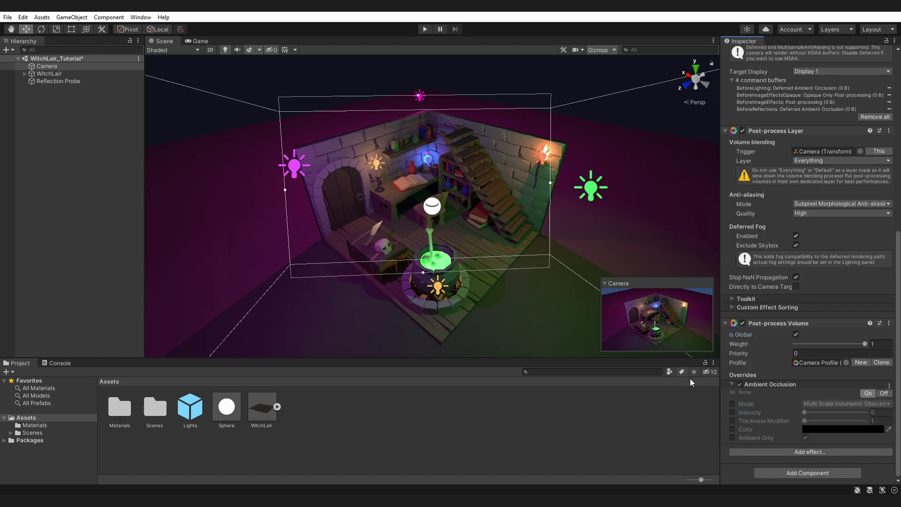
{"action": "left_click", "coordinate": [732, 412]}
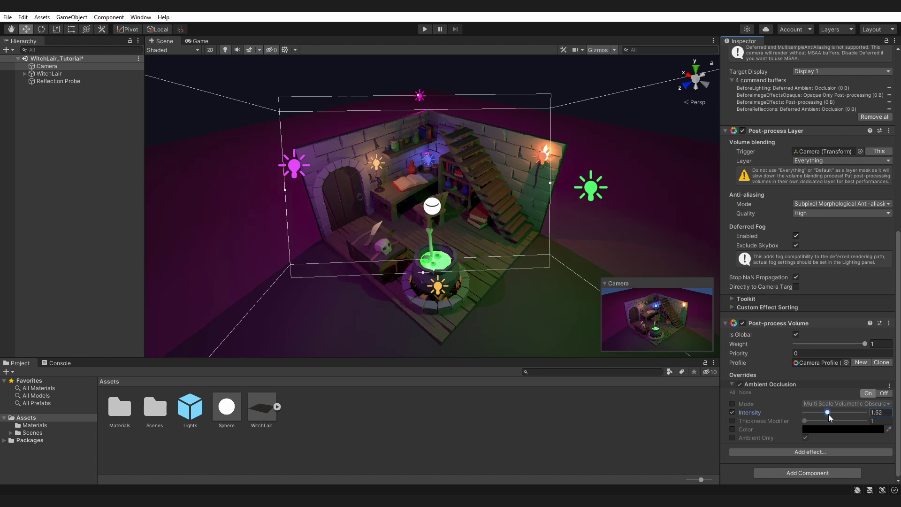
{"action": "left_click_drag", "start_coordinate": [805, 413], "coordinate": [811, 414]}
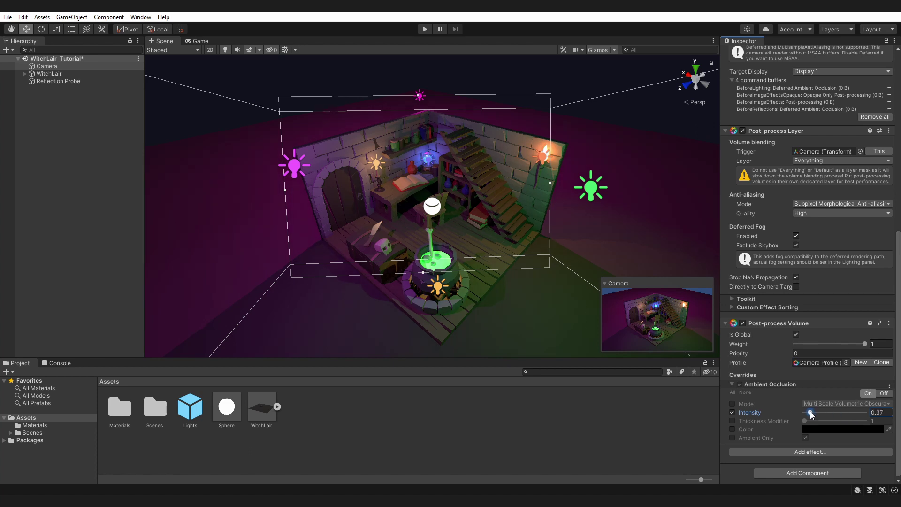
{"action": "left_click_drag", "start_coordinate": [811, 414], "coordinate": [807, 412]}
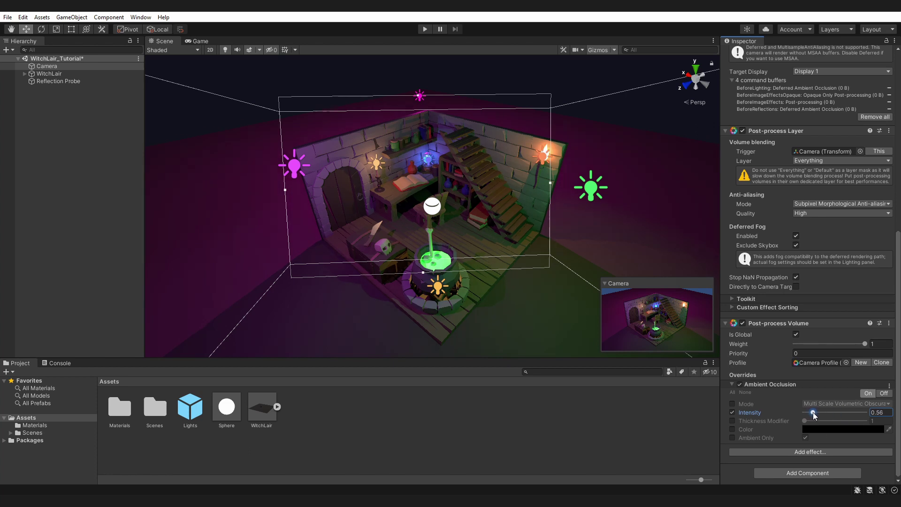
{"action": "left_click", "coordinate": [817, 451]}
- Add Bloom to the Camera Profile and override its intensity to 0.45
{"action": "mouse_move", "coordinate": [857, 464]}
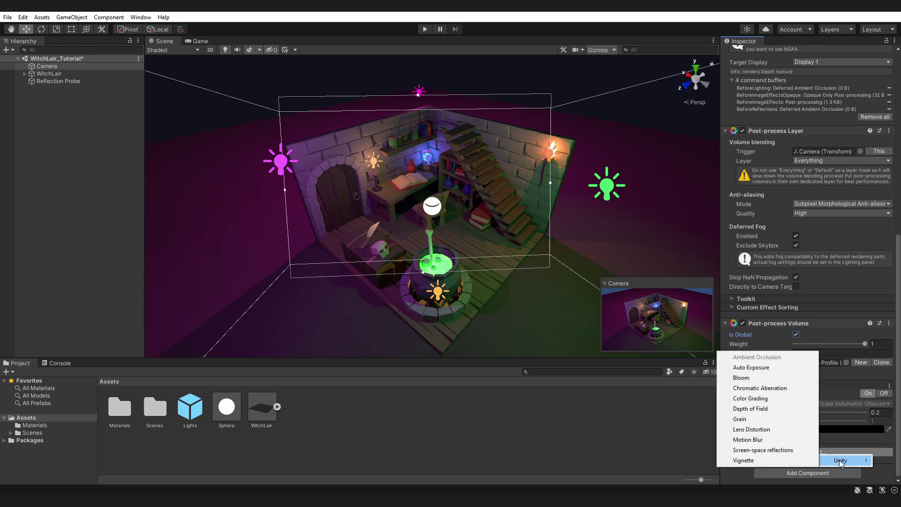
{"action": "left_click", "coordinate": [769, 379]}
{"action": "scroll", "coordinate": [769, 379], "scroll_direction": "down", "scroll_amount": 5}
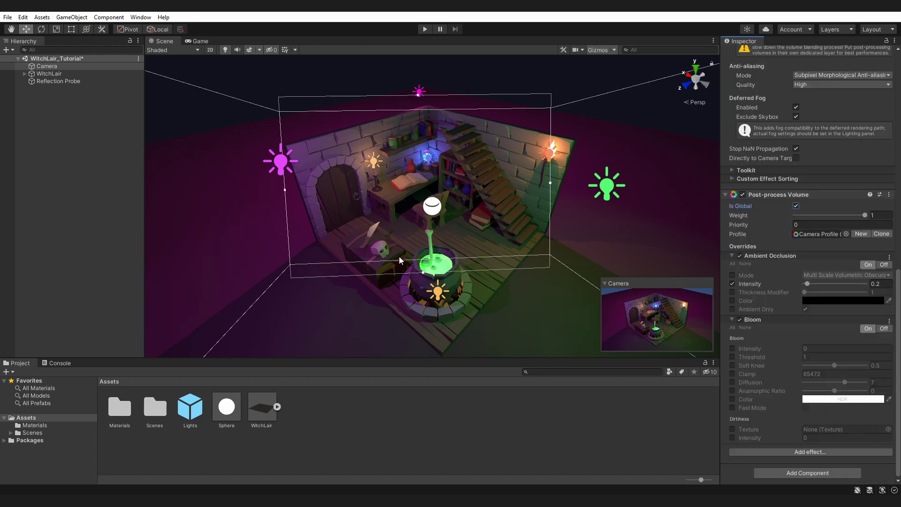
{"action": "left_click", "coordinate": [732, 348]}
{"action": "left_click_drag", "start_coordinate": [748, 350], "coordinate": [745, 353]}
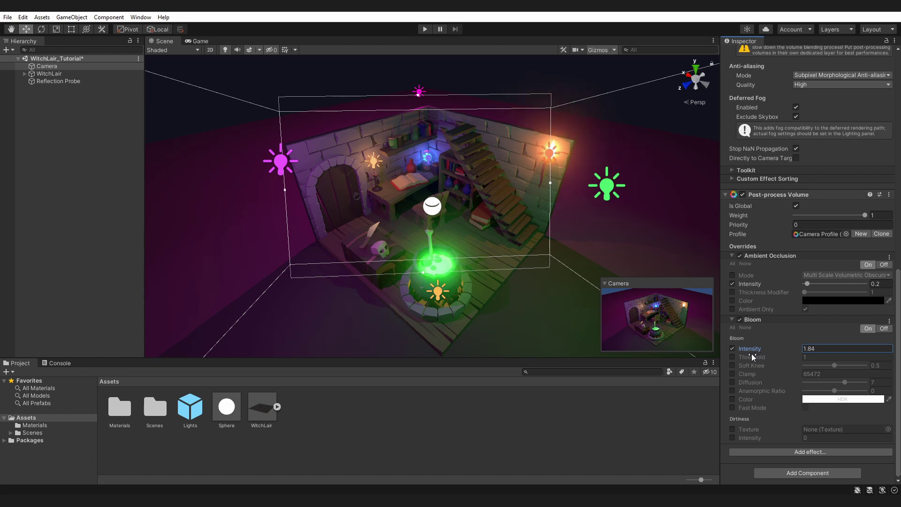
{"action": "left_click", "coordinate": [827, 348]}
{"action": "type", "text": "0.45"}
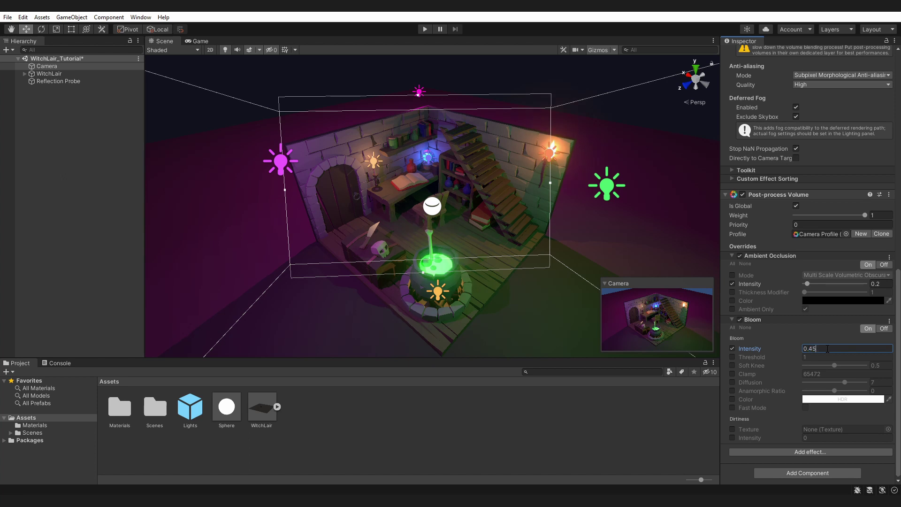
{"action": "left_click", "coordinate": [801, 450]}
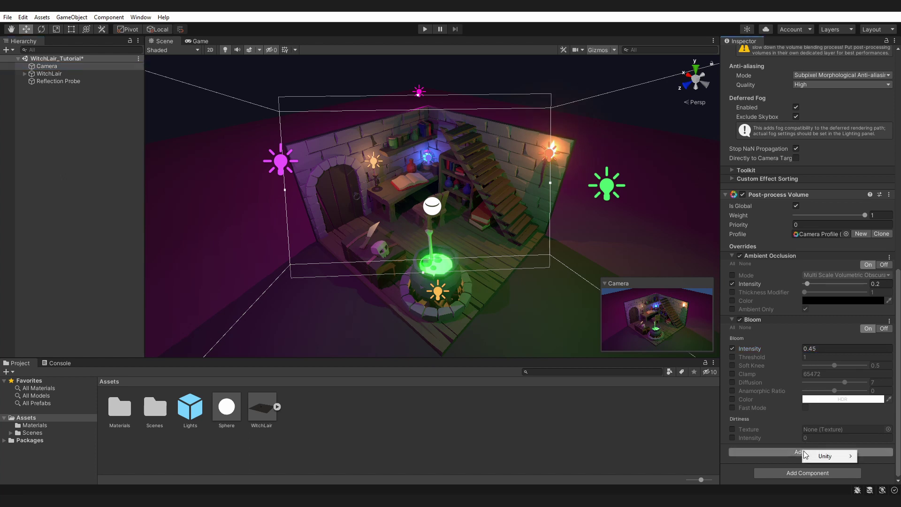
{"action": "mouse_move", "coordinate": [825, 458]}
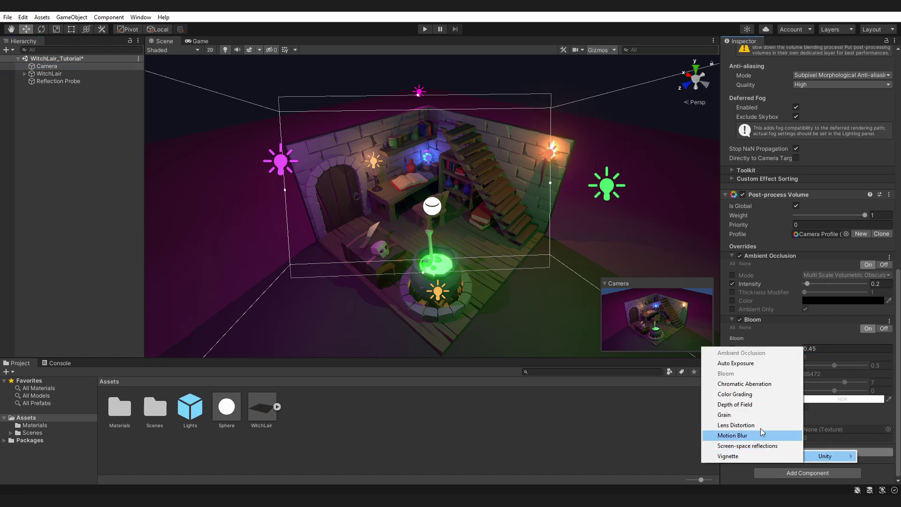
- Add Color Grading to the Camera Profile with ACES tonemapping
{"action": "left_click", "coordinate": [747, 396]}
{"action": "scroll", "coordinate": [741, 338], "scroll_direction": "down", "scroll_amount": 5}
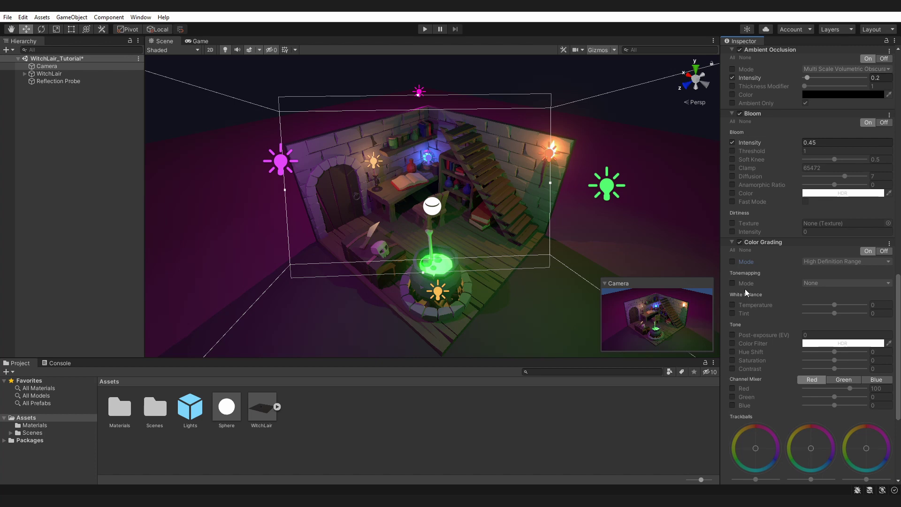
{"action": "left_click", "coordinate": [732, 283]}
{"action": "left_click", "coordinate": [833, 284]}
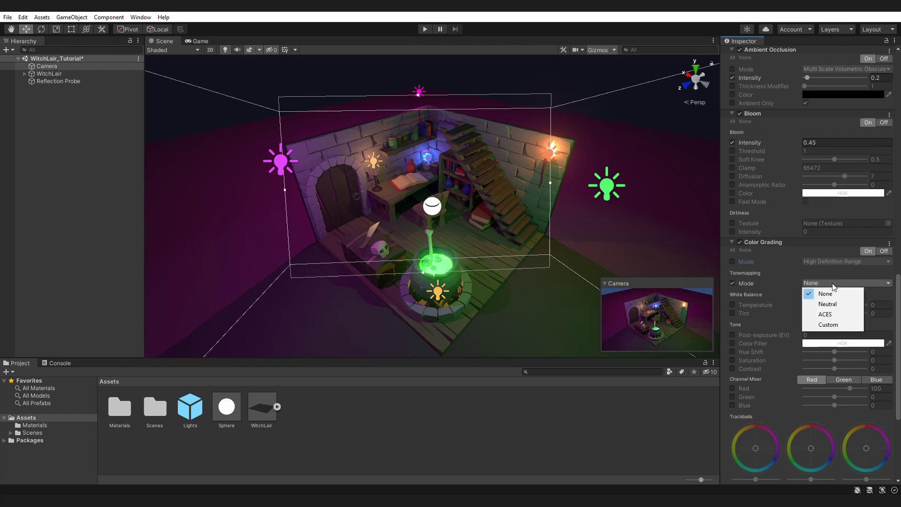
{"action": "left_click", "coordinate": [834, 314]}
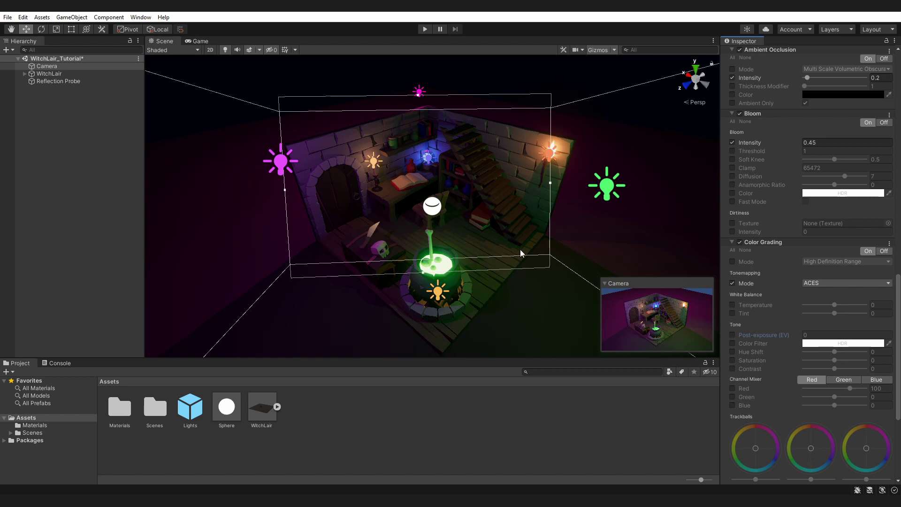
- Override Color Grading post-exposure to 0.75 and contrast to -25
{"action": "left_click", "coordinate": [731, 334]}
{"action": "left_click_drag", "start_coordinate": [772, 336], "coordinate": [784, 335]}
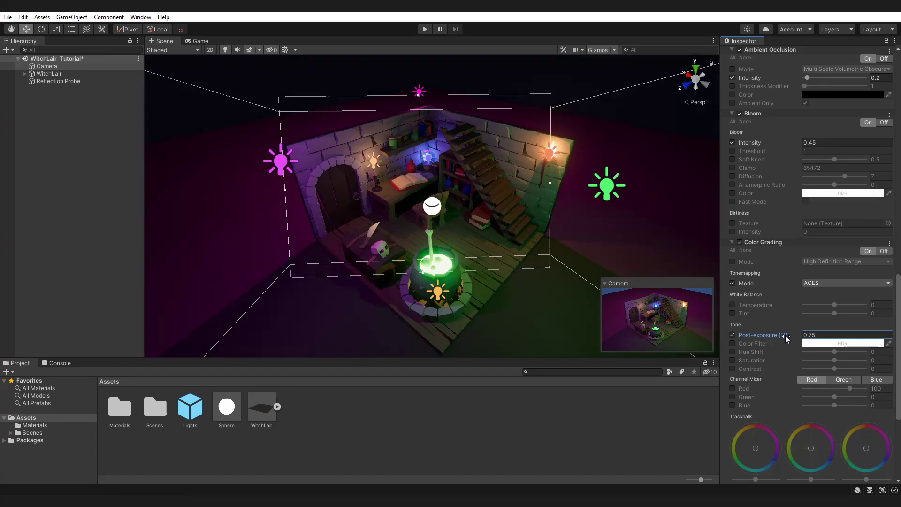
{"action": "left_click", "coordinate": [731, 370]}
{"action": "left_click_drag", "start_coordinate": [834, 368], "coordinate": [827, 368]}
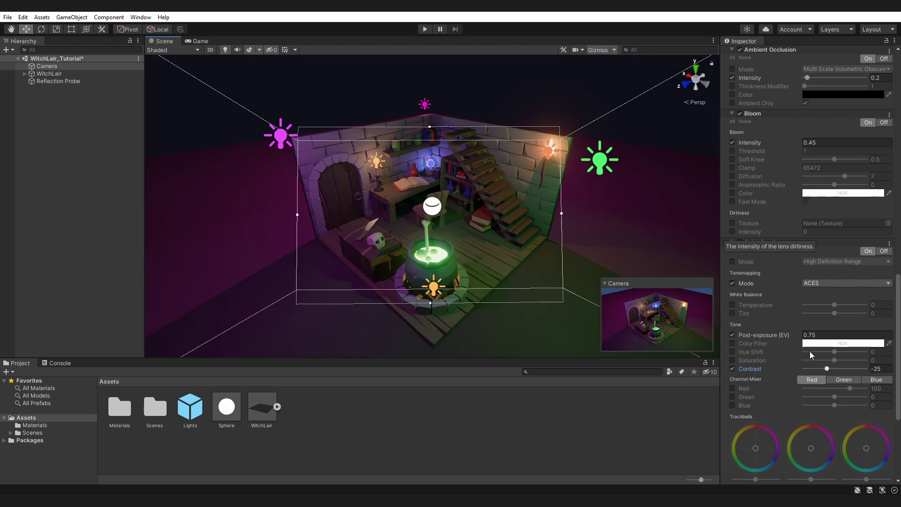